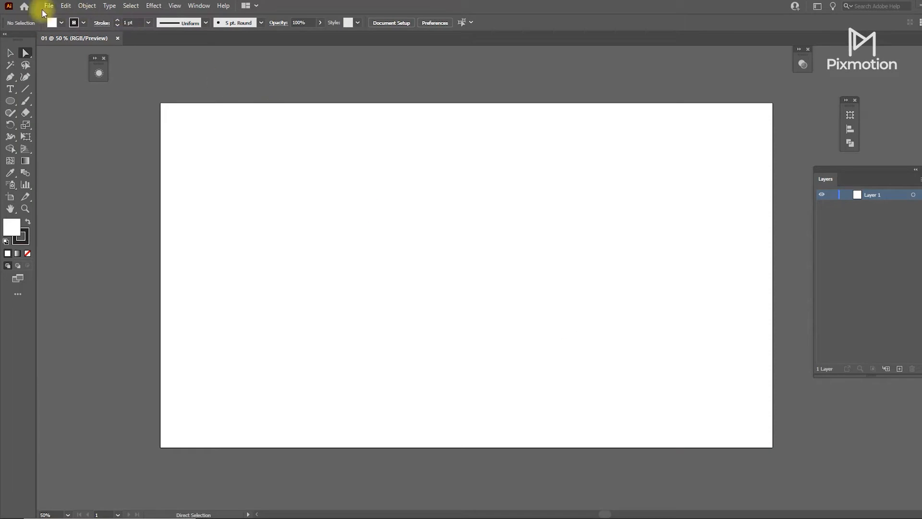
- Open the side Face photo, bring it into the 01 document and close the photo's own file
left_click(84, 42)
left_click(364, 241)
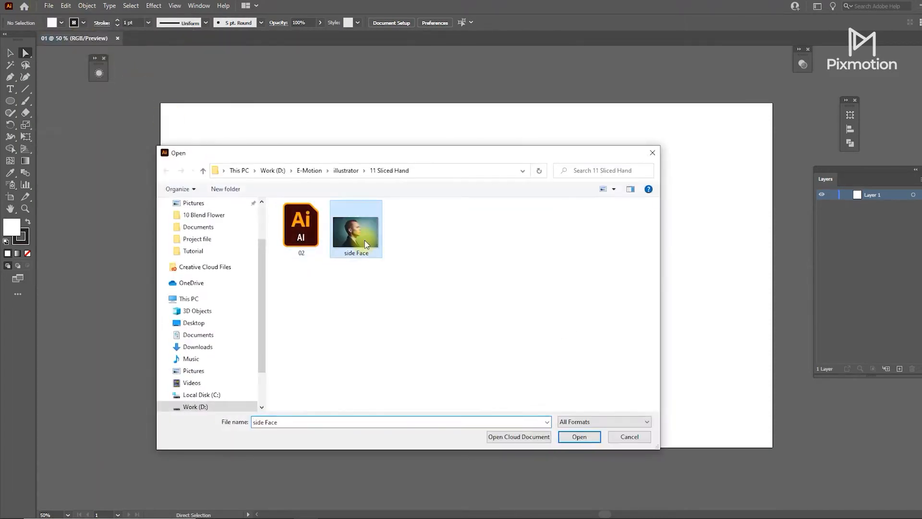
left_click(579, 437)
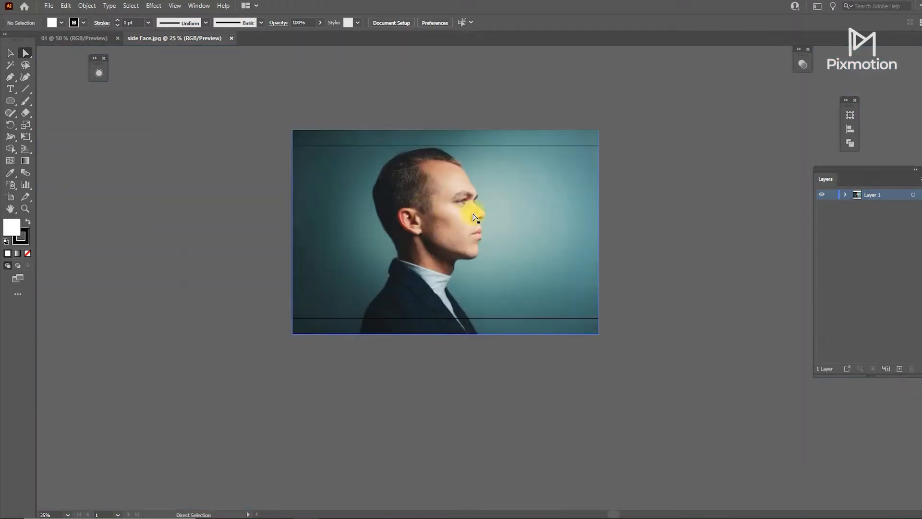
left_click_drag(474, 217, 530, 232)
left_click(234, 38)
- Scale and position the photo to cover the artboard with the head centred, about 2197 × 1466 px
left_click_drag(785, 485, 636, 374)
left_click_drag(483, 330, 558, 382)
left_click_drag(699, 279, 792, 276)
left_click_drag(535, 237, 534, 259)
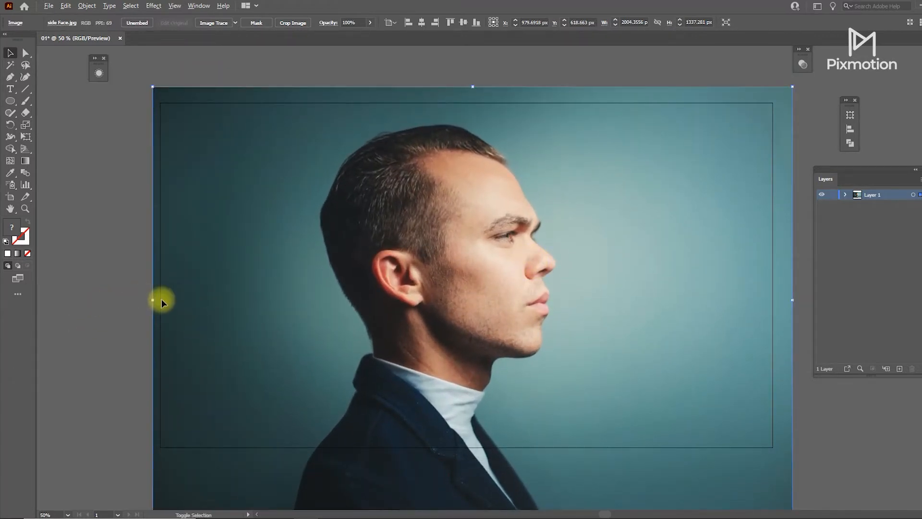
left_click_drag(152, 301, 107, 304)
left_click_drag(381, 269, 385, 290)
left_click_drag(112, 319, 124, 320)
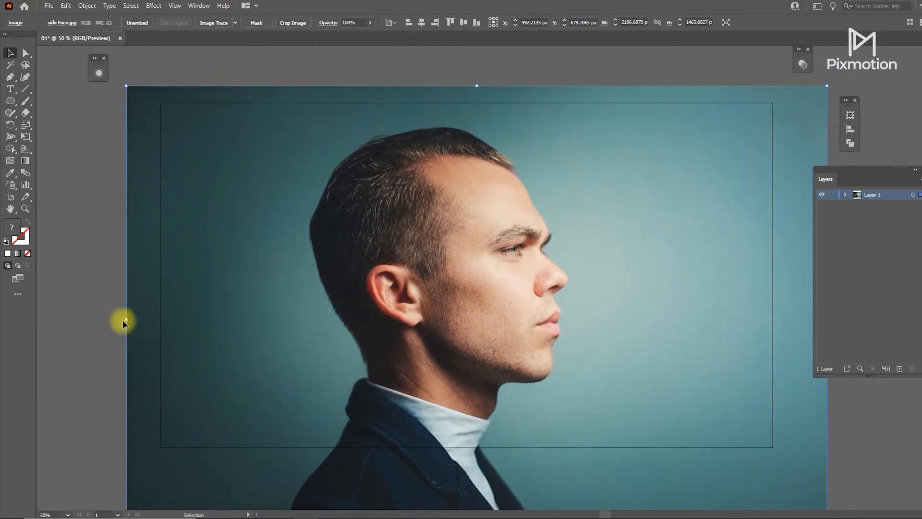
- Rasterize the photo with the Grayscale color model at High (300 ppi) and a white background
left_click(87, 6)
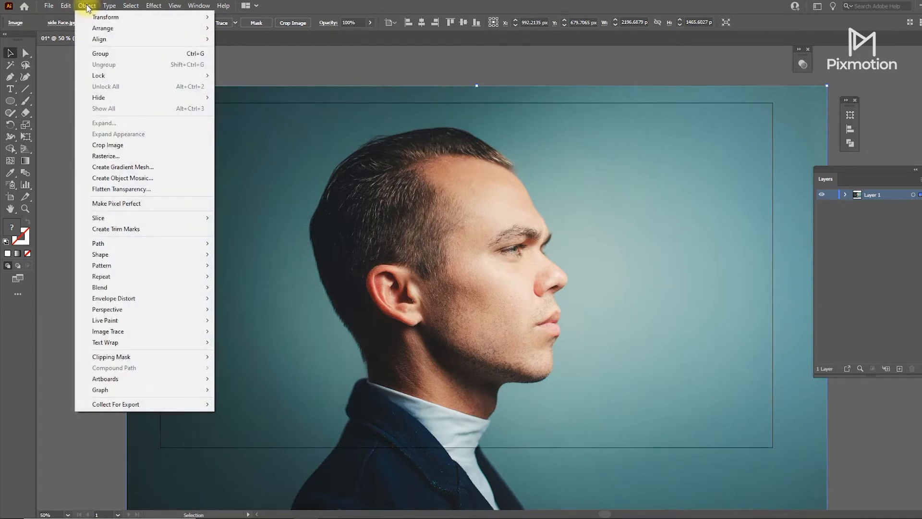
left_click(118, 160)
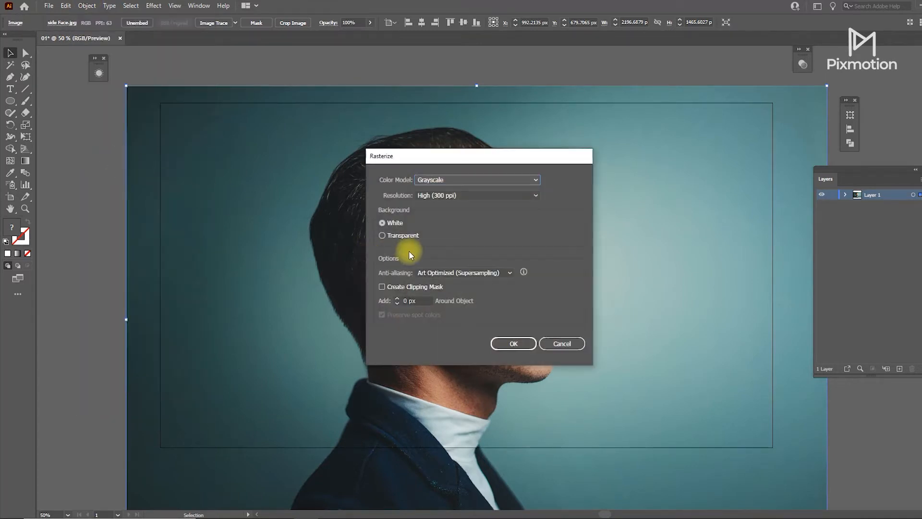
left_click(463, 182)
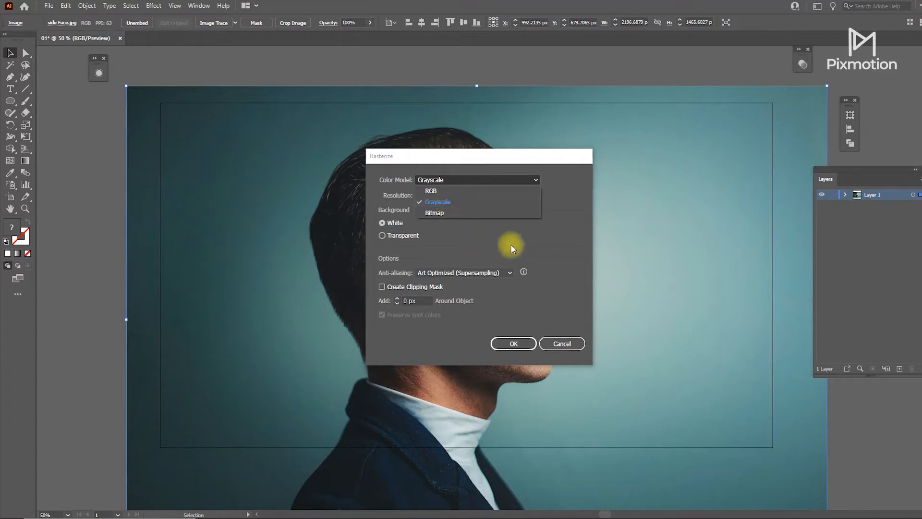
left_click(529, 227)
left_click(525, 345)
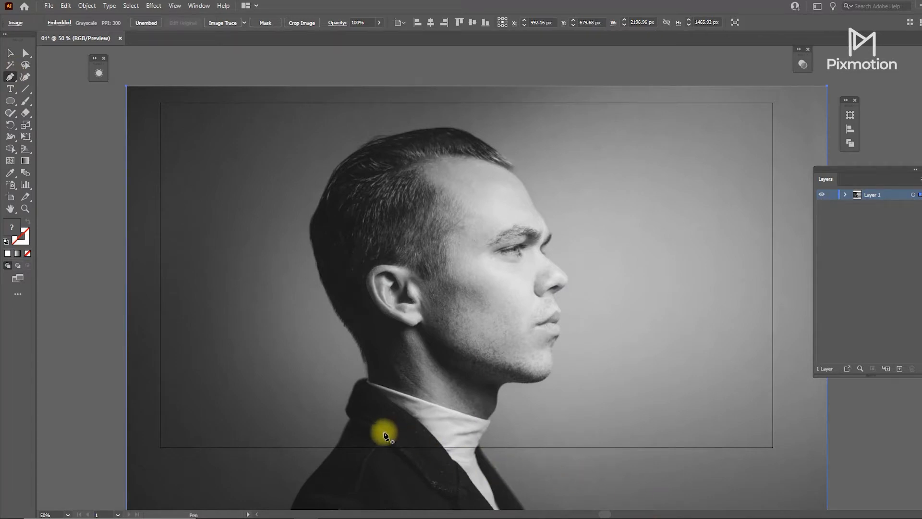
- Start a Pen outline at the front of the collar and trace up the throat, with a white stroke and no fill
scroll(412, 422, "up", 6)
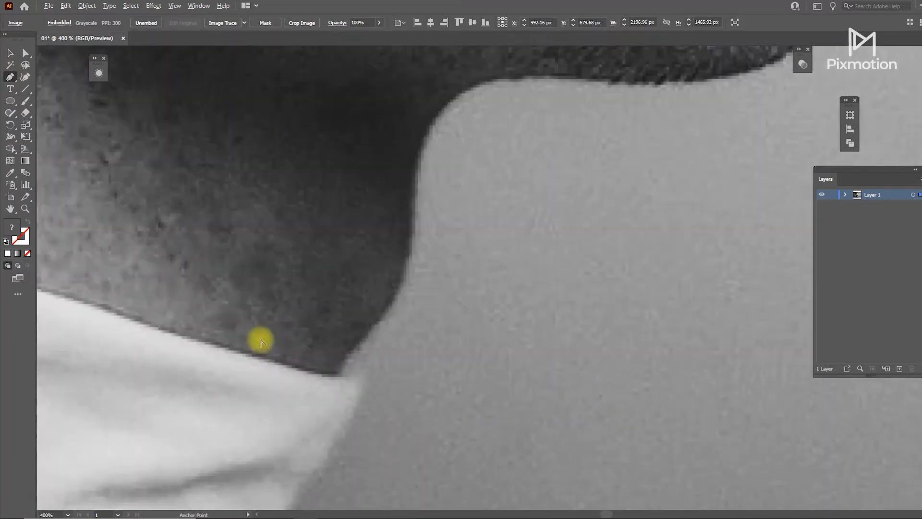
left_click(333, 376)
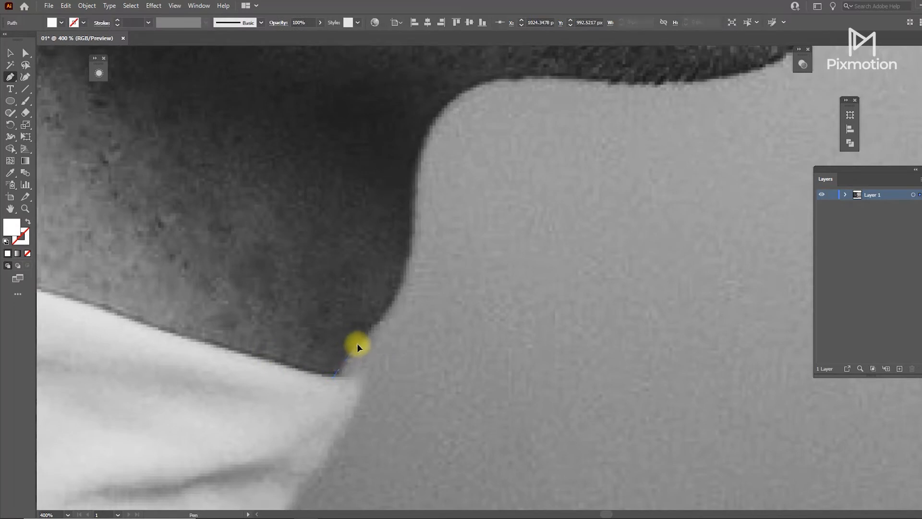
left_click_drag(369, 330, 371, 329)
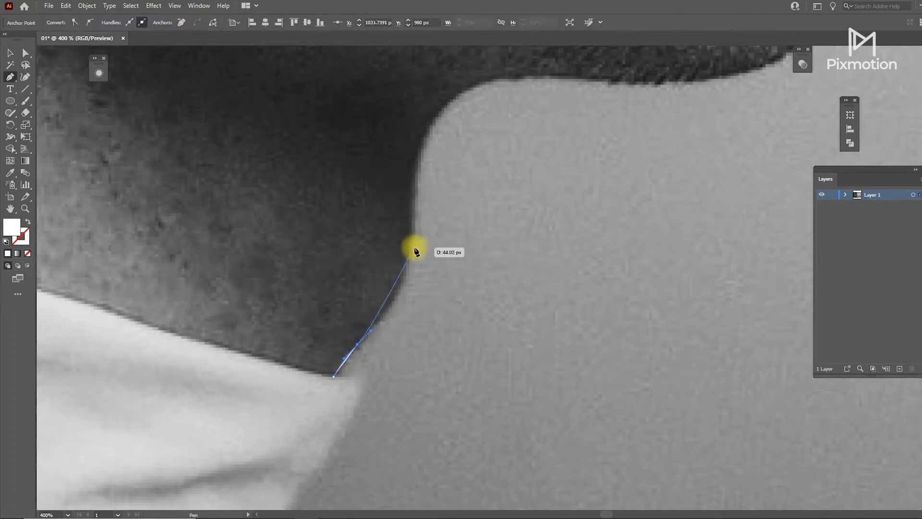
mouse_move(411, 248)
left_mouse_down()
mouse_move(419, 192)
mouse_move(400, 240)
left_mouse_up()
key("space")
key("shift+x")
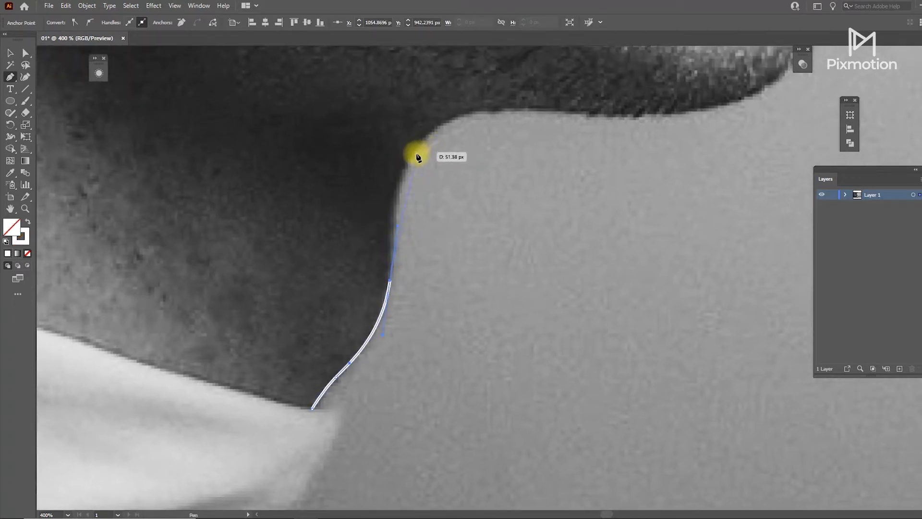
left_click_drag(433, 110, 434, 110)
- Continue the Pen outline along the underside of the jaw and around the chin up to the lips
key("space")
left_click_drag(434, 113, 370, 208)
left_click_drag(518, 206, 630, 216)
key("space")
left_click_drag(605, 264, 422, 402)
left_click_drag(543, 298, 571, 257)
left_click_drag(591, 182, 586, 146)
key("space")
left_click_drag(587, 148, 459, 414)
left_click_drag(474, 289, 509, 230)
left_click_drag(520, 181, 515, 258)
- Continue the Pen outline over the lips and nose up to the bridge beside the far eyebrow
left_click(489, 137)
key("space")
left_click_drag(455, 136, 443, 105)
key("space")
left_click_drag(504, 87, 500, 212)
key("space")
left_click_drag(556, 143, 504, 282)
key("space")
left_click_drag(409, 149, 597, 304)
left_click_drag(541, 274, 512, 243)
key("space")
left_click_drag(469, 237, 475, 348)
left_click_drag(479, 289, 548, 228)
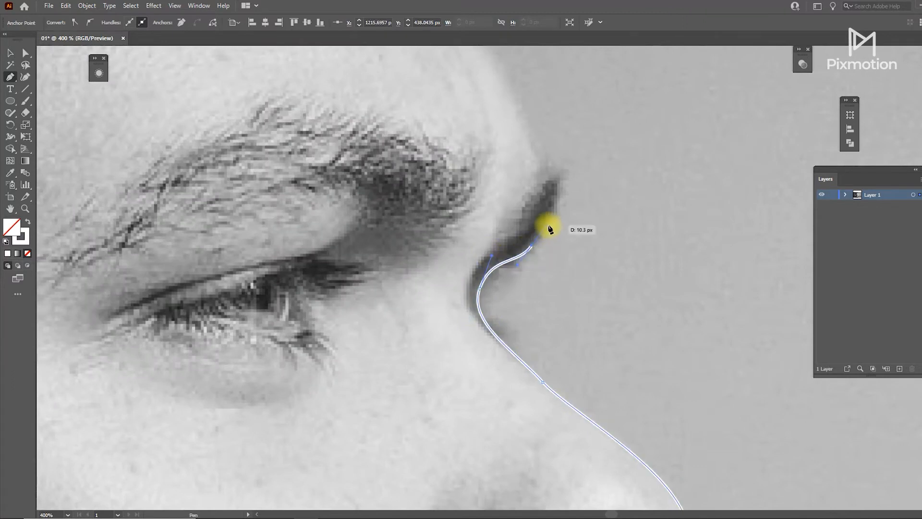
- Continue the Pen outline past the brow and up the forehead to the hairline
left_click_drag(551, 164, 617, 337)
key("space")
left_click_drag(567, 250, 625, 429)
key("space")
left_click_drag(574, 335, 659, 430)
key("space")
left_click_drag(527, 278, 509, 252)
left_click_drag(530, 214, 531, 196)
left_click_drag(496, 203, 683, 338)
left_click_drag(619, 255, 580, 231)
- Continue the Pen outline over the hair across the top of the head
key("space")
left_click_drag(615, 266, 862, 449)
left_click_drag(656, 304, 626, 292)
left_click_drag(547, 247, 503, 235)
left_click_drag(299, 230, 196, 254)
key("space")
left_click_drag(195, 255, 763, 89)
- Continue the Pen outline down the back of the head and the nape to the collar
left_click_drag(441, 162, 613, 82)
key("space")
left_click_drag(443, 253, 428, 286)
key("space")
left_click_drag(426, 317, 429, 146)
left_click_drag(405, 233, 420, 295)
left_click_drag(428, 422, 374, 132)
left_click_drag(390, 221, 401, 250)
left_click_drag(423, 337, 372, 149)
left_click_drag(432, 278, 444, 307)
left_click_drag(489, 358, 348, 108)
left_click_drag(423, 220, 437, 247)
left_click_drag(521, 399, 470, 166)
left_click_drag(507, 200, 522, 251)
left_click_drag(527, 356, 461, 199)
left_click_drag(506, 183, 240, 154)
- Undo the misplaced closing curve and place the last nape anchor again where the neck meets the collar
left_click_drag(676, 325, 777, 357)
key("ctrl+z")
key("ctrl+z")
left_click_drag(192, 155, 195, 167)
left_click_drag(711, 331, 424, 334)
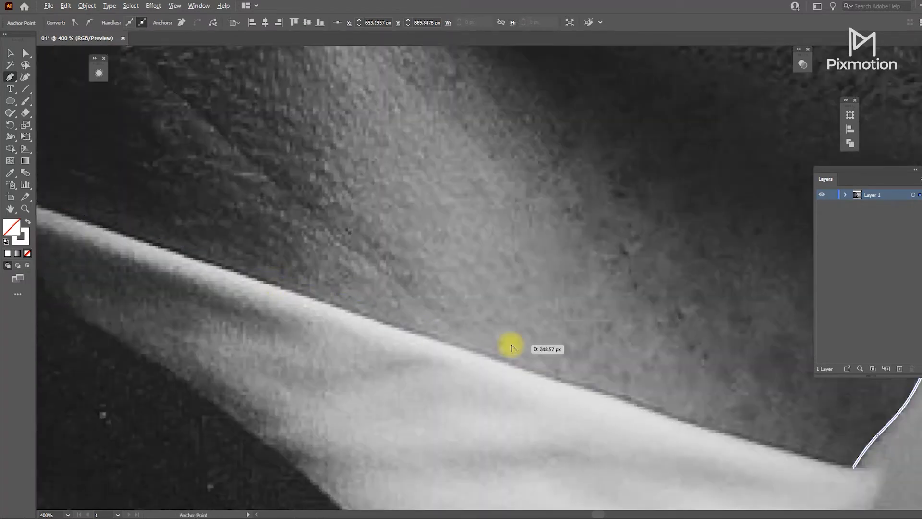
scroll(513, 341, "down", 1)
- Try closing the head outline along the collar at the throat, and undo the closing segment
left_click_drag(772, 438, 829, 448)
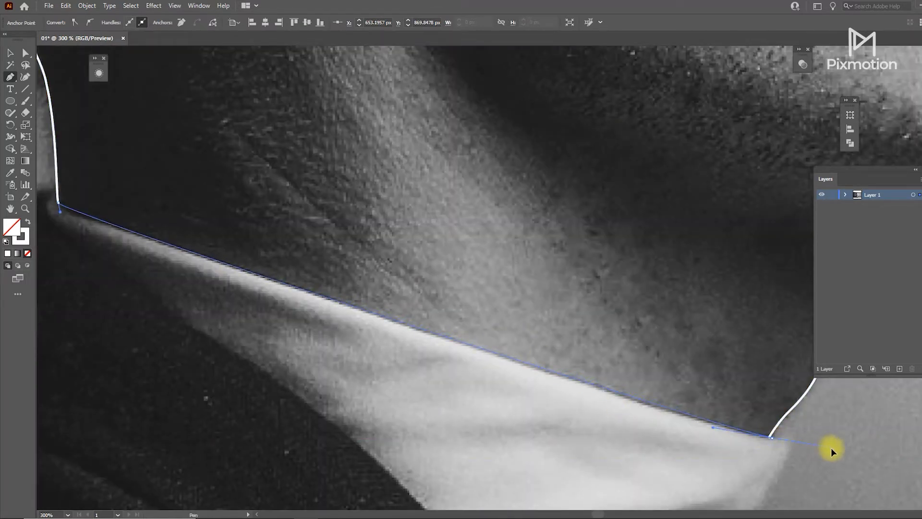
scroll(382, 265, "down", 3)
key("v")
left_click(528, 328)
scroll(523, 315, "up", 5)
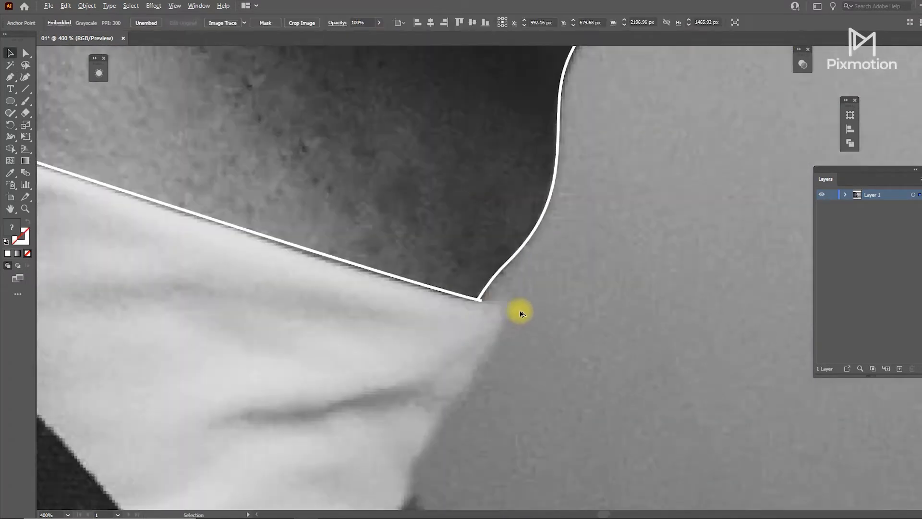
key("ctrl+z")
- Close the head outline from the nape anchor with a slightly curved segment along the collar to the throat
scroll(488, 303, "down", 4)
key("p")
left_click(173, 194)
scroll(522, 306, "up", 1)
left_click_drag(530, 311, 571, 323)
left_click_drag(489, 298, 289, 238)
left_click_drag(259, 229, 547, 324)
key("v")
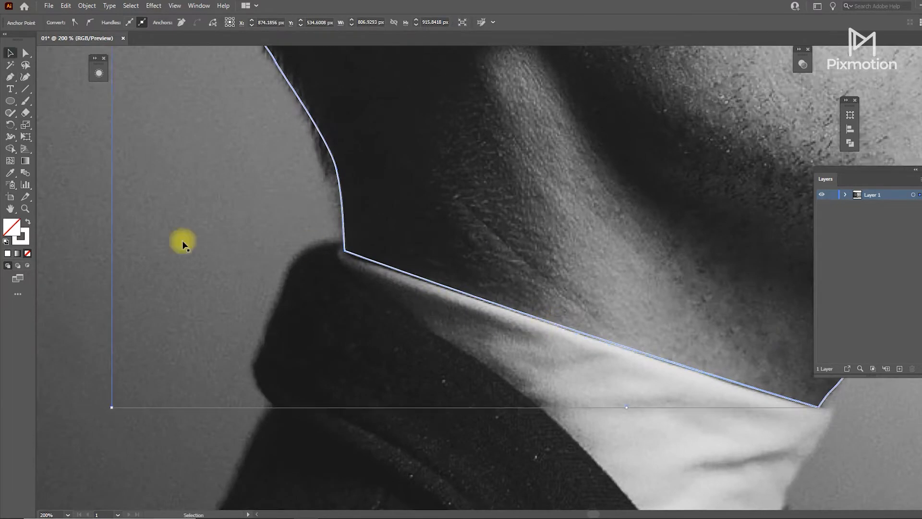
- Remove the stroke from the head outline so that it has neither fill nor stroke
left_click(348, 249)
left_click(25, 238)
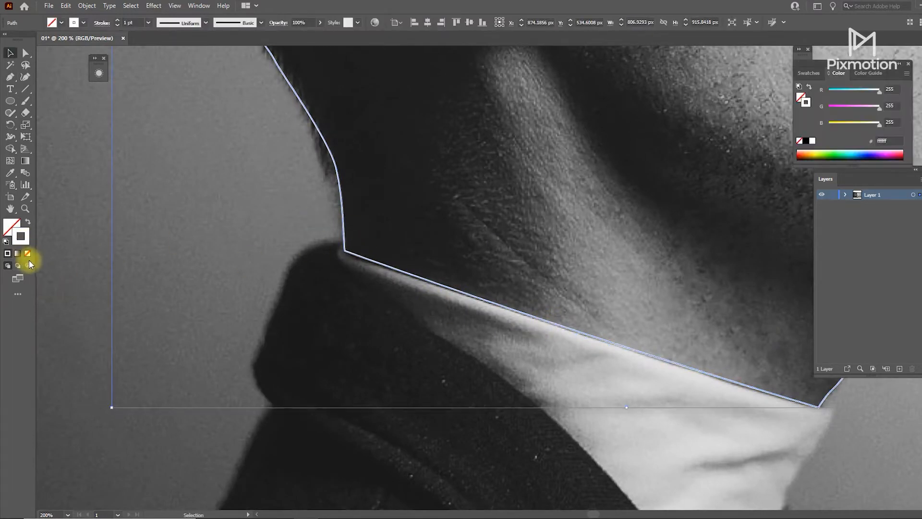
left_click(28, 253)
scroll(387, 206, "down", 4)
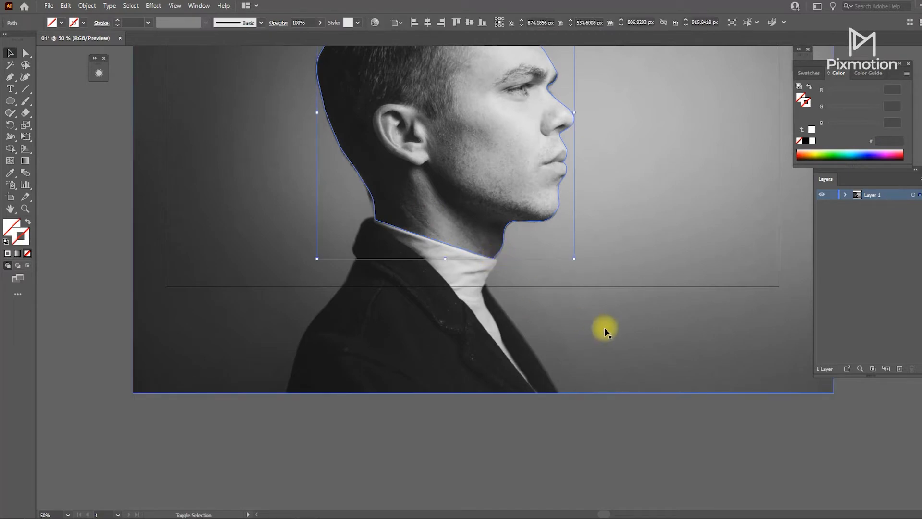
- Make a clipping mask from the head outline and the photo to cut out the head
left_click(575, 313, "shift")
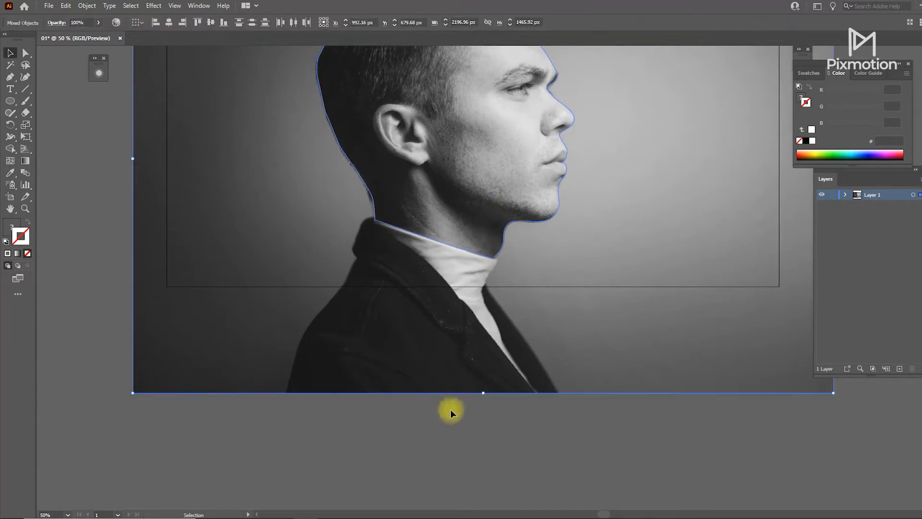
left_click(439, 419)
left_click_drag(504, 179, 499, 180)
right_click(499, 180)
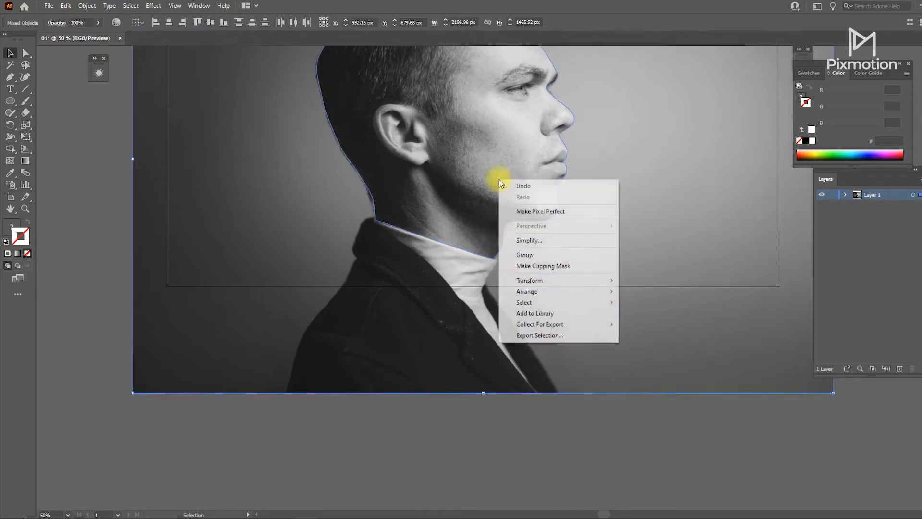
left_click(529, 267)
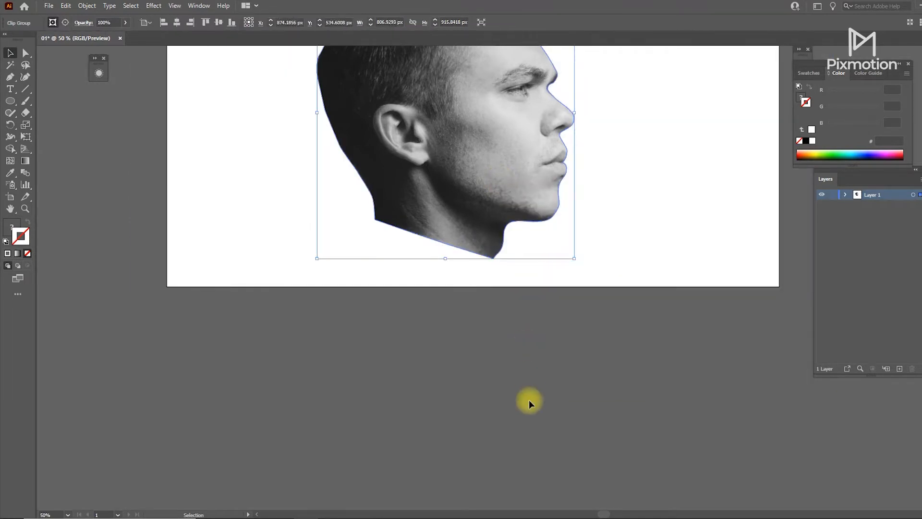
scroll(481, 374, "up", 5)
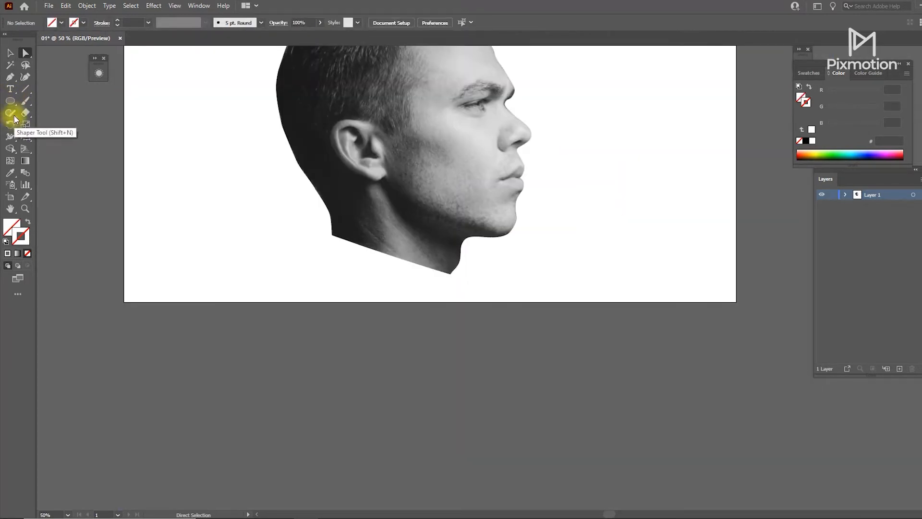
- Draw a Pen curve across the head from the back of the skull below the ear to under the chin
left_click(13, 79)
left_click_drag(348, 169, 360, 243)
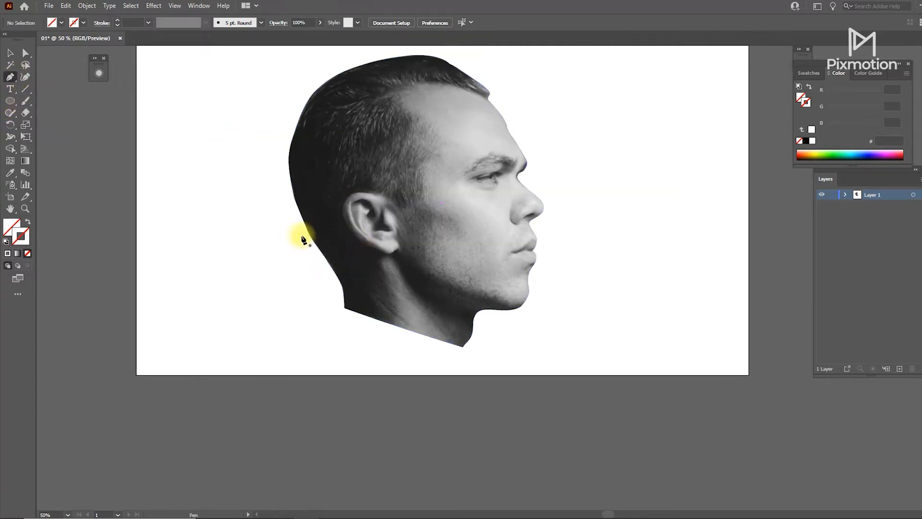
left_click(301, 231)
left_click_drag(511, 319, 588, 311)
key("ctrl+z")
left_click_drag(516, 311, 588, 310)
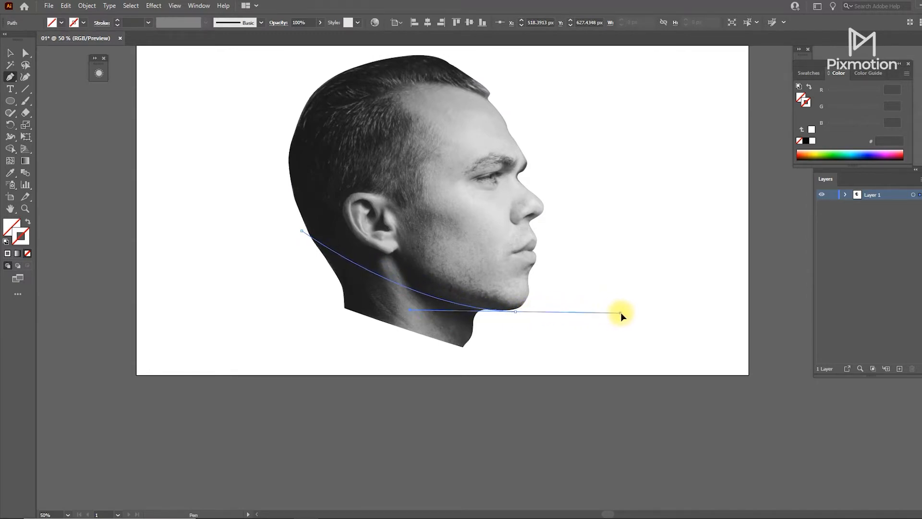
left_click_drag(627, 312, 628, 312)
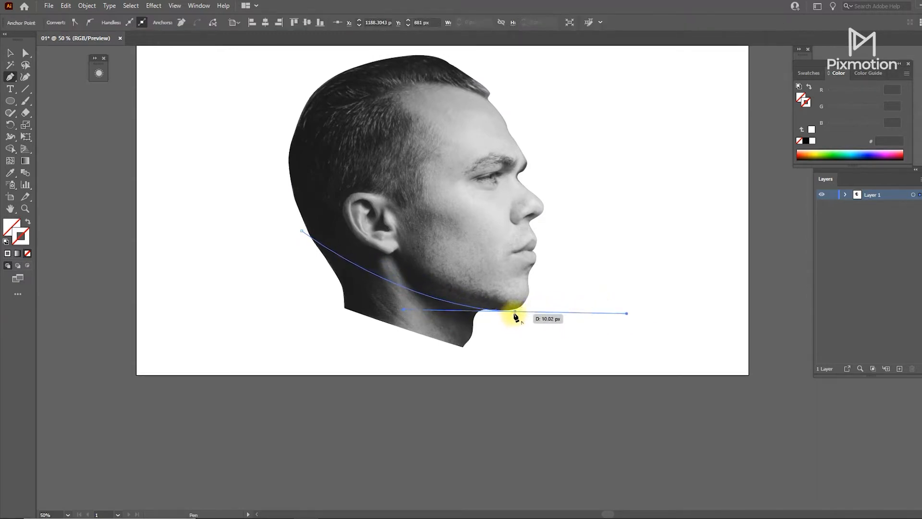
- Extend the curve with straight segments around the bottom of the neck and close the slice shape
left_click_drag(514, 312, 499, 366)
left_click(500, 370)
left_click(310, 318)
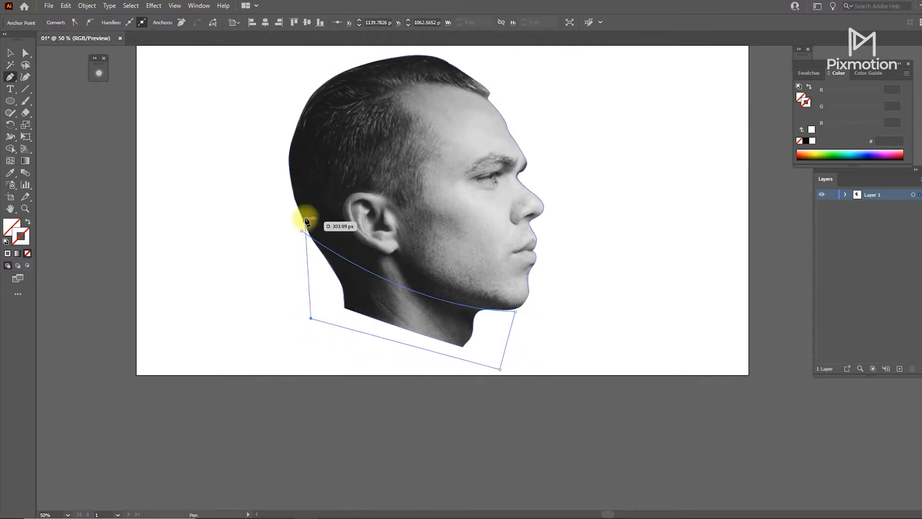
key("v")
- Copy the closed slice shape around the neck and deselect it
left_click(538, 379)
left_click(500, 368)
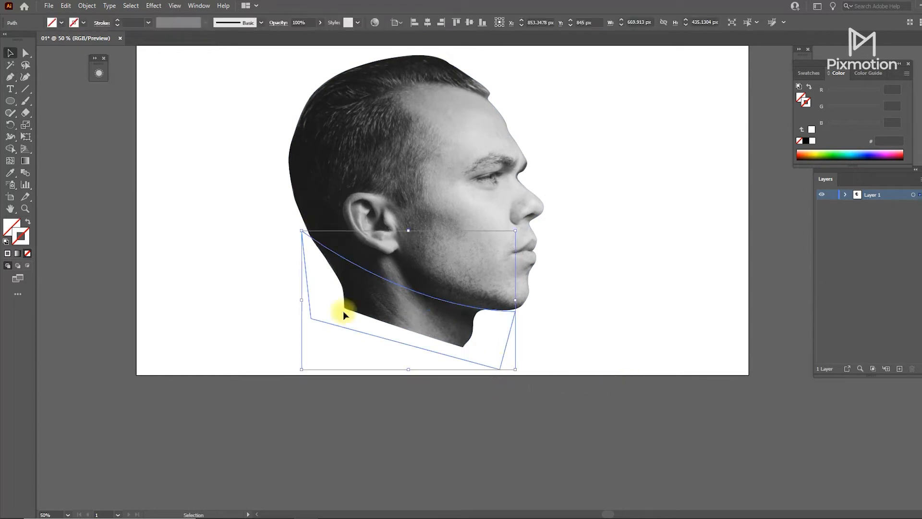
left_click(65, 5)
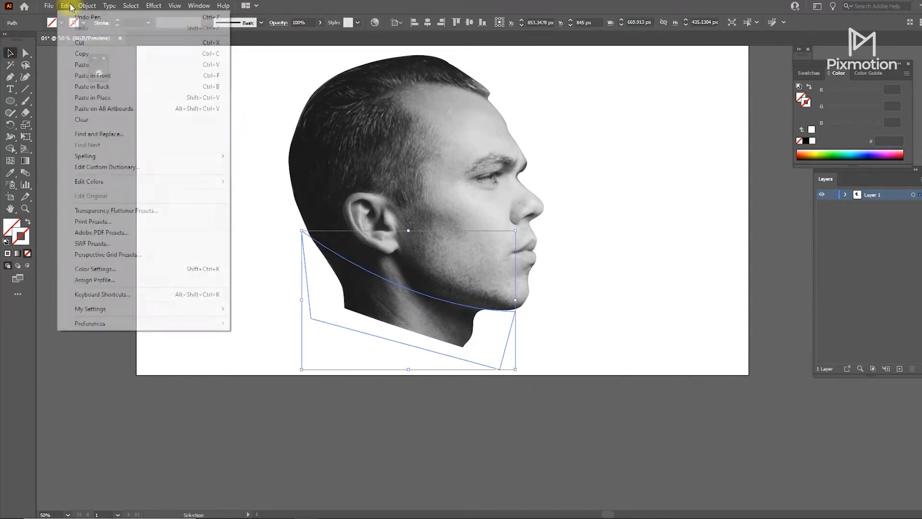
left_click(93, 58)
left_click(436, 391)
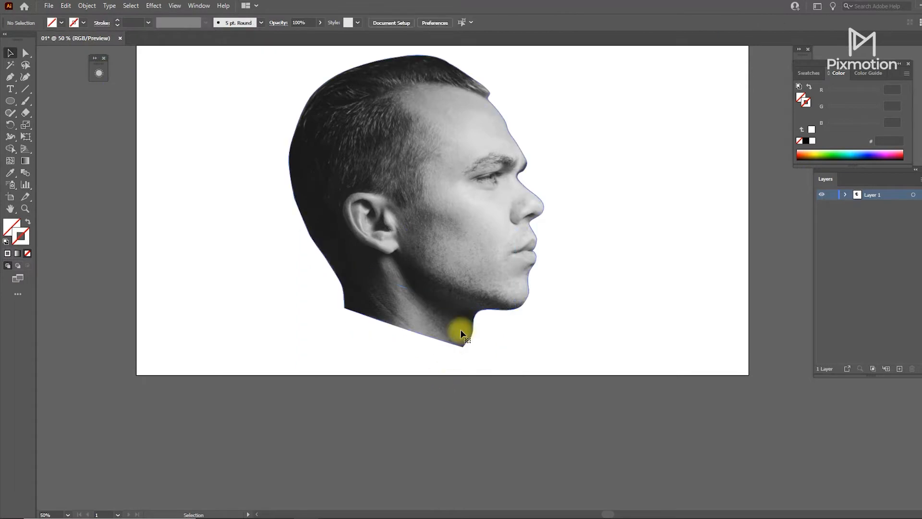
- Select the cut-out head with the slice shape and make a clipping mask that keeps only the neck slice
left_click(457, 330)
left_click(475, 362, "shift")
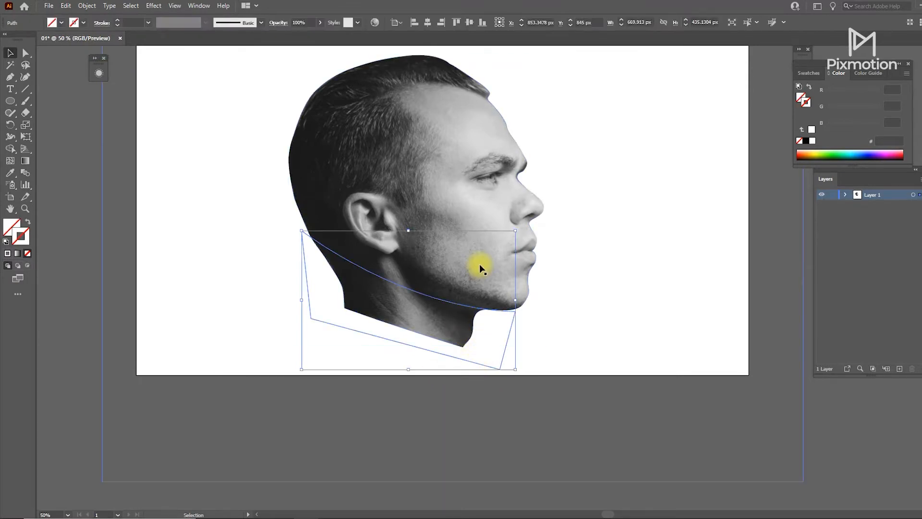
right_click(479, 263)
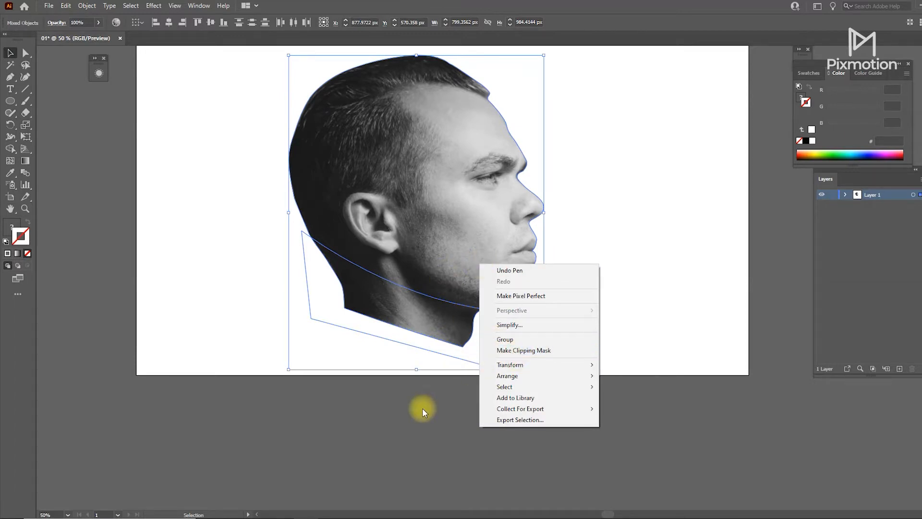
left_click(532, 350)
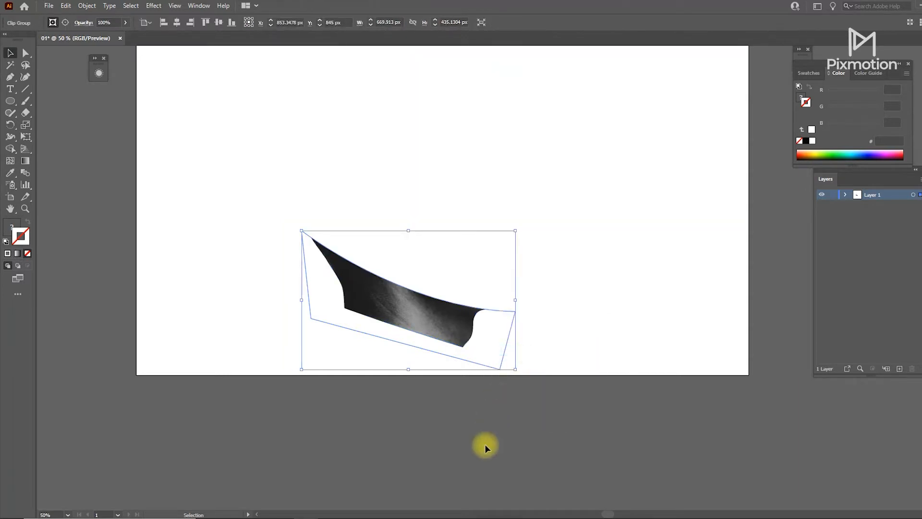
left_click(496, 382)
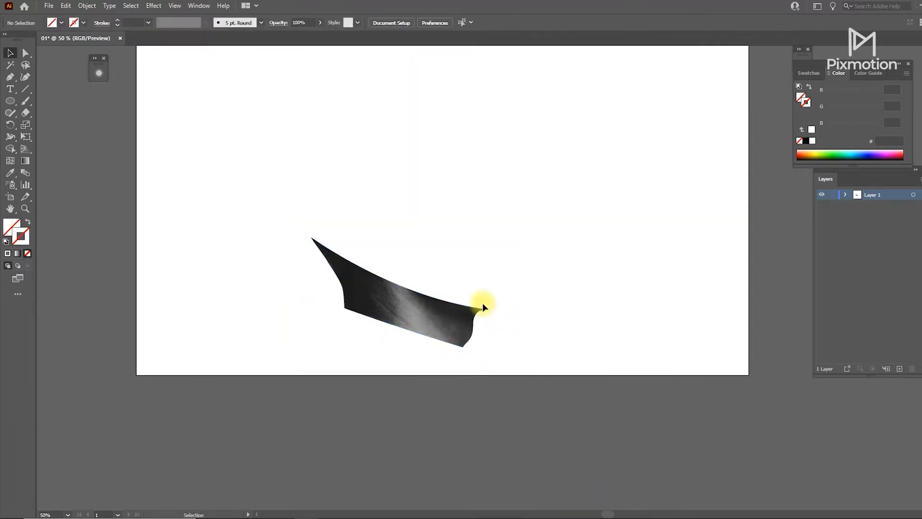
- Give the slice outline around the neck a dark red stroke (#9B2121) and deselect it
key("ctrl+a")
left_click(505, 351)
left_click_drag(502, 364, 477, 358)
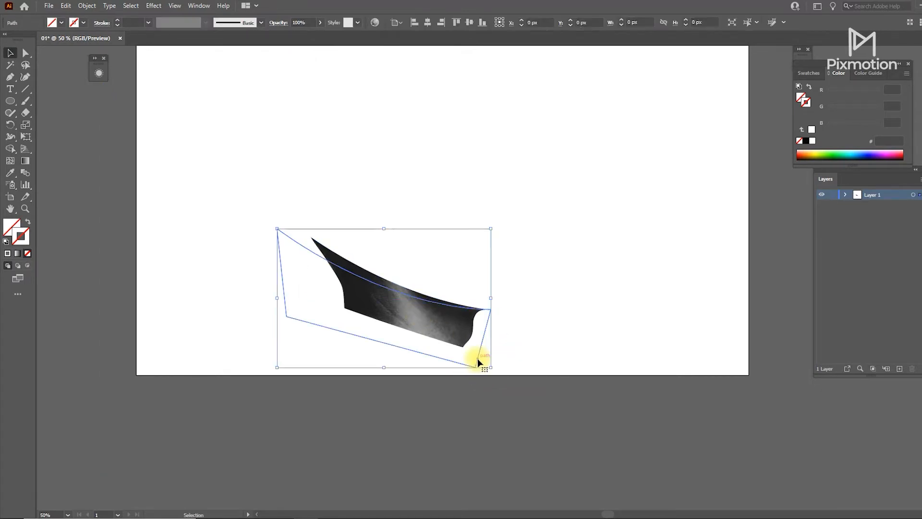
key("ctrl+z")
double_click(22, 244)
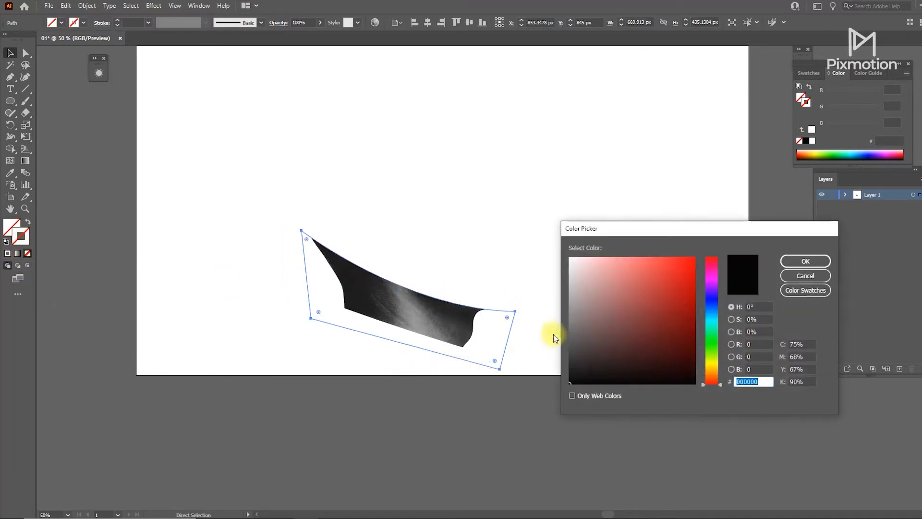
left_click(668, 307)
left_click(797, 260)
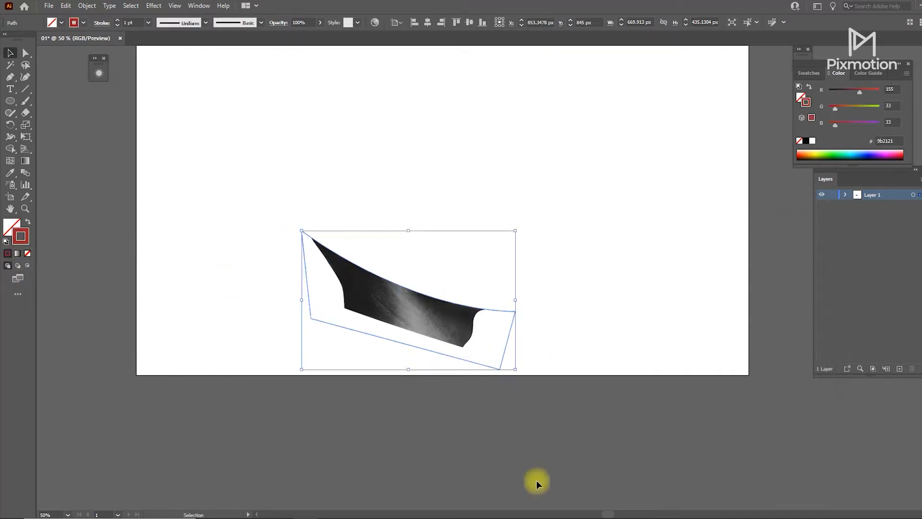
left_click(535, 480)
- Copy the clipped neck slice and paste the copy in place
left_click_drag(397, 314, 577, 263)
key("ctrl+z")
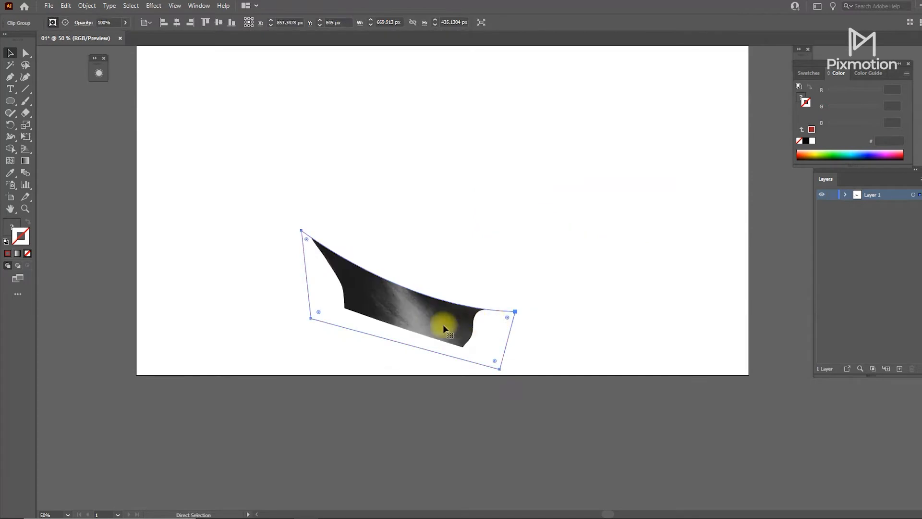
left_click(67, 6)
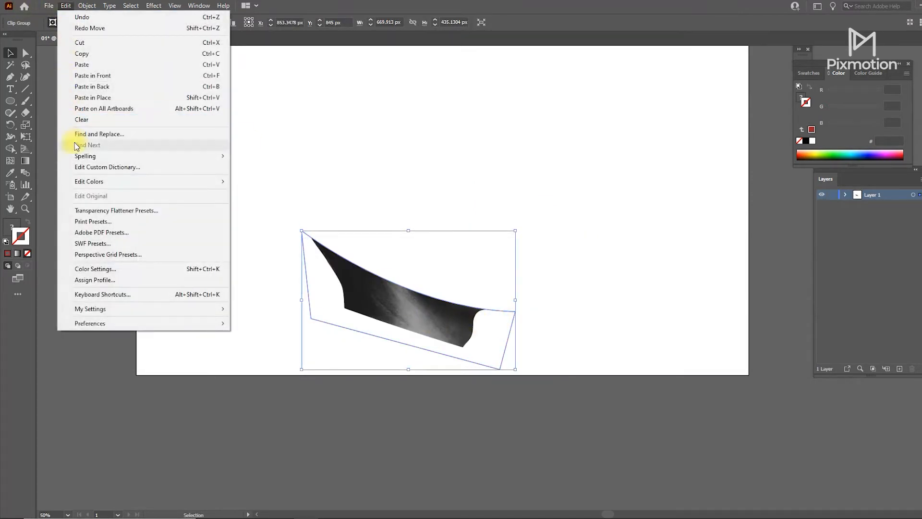
left_click(79, 56)
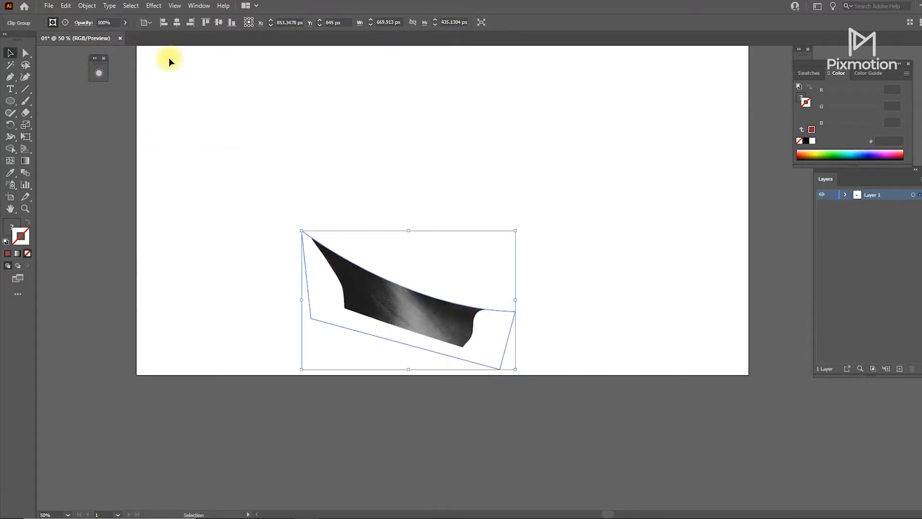
left_click(66, 6)
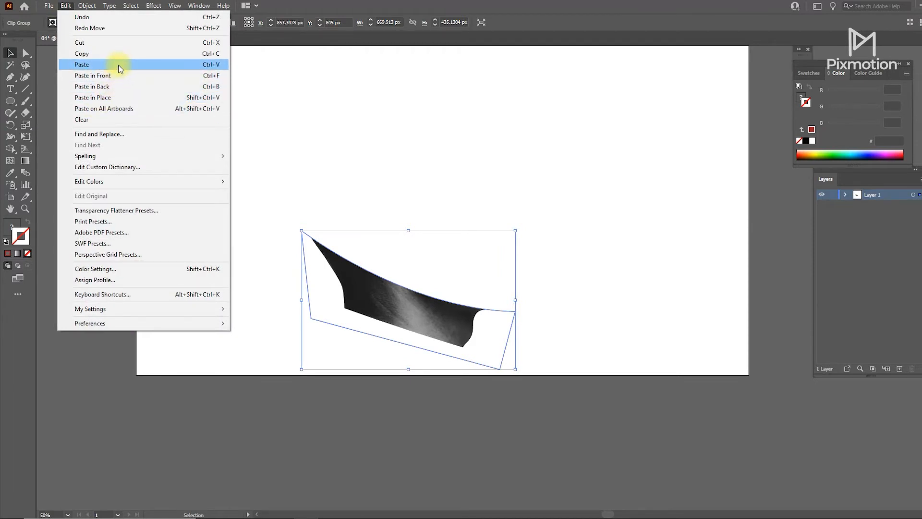
left_click(124, 97)
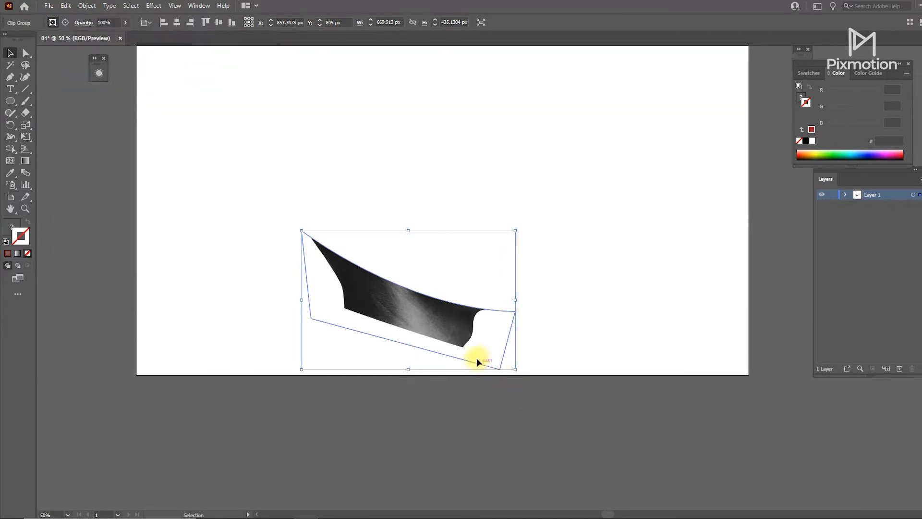
- Release the clipping mask of the pasted copy to separate the full head from the slice outline
right_click(476, 321)
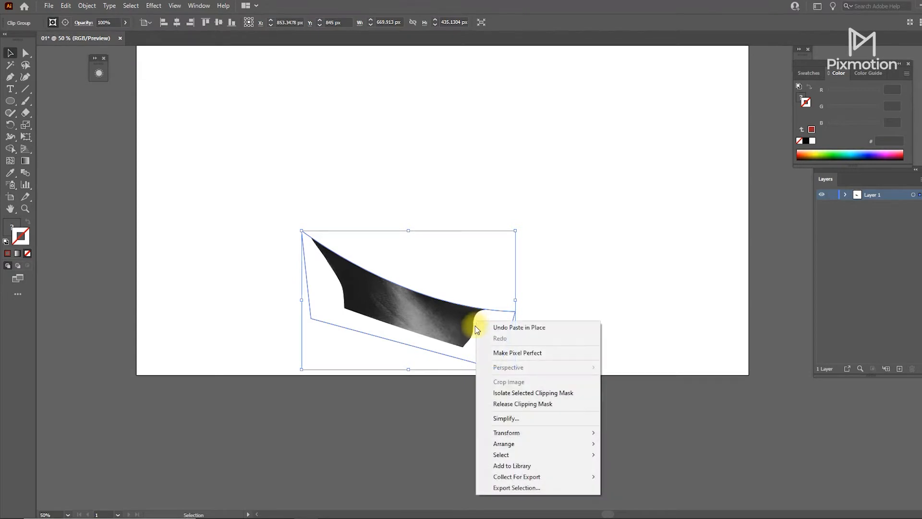
left_click(528, 404)
left_click(521, 443)
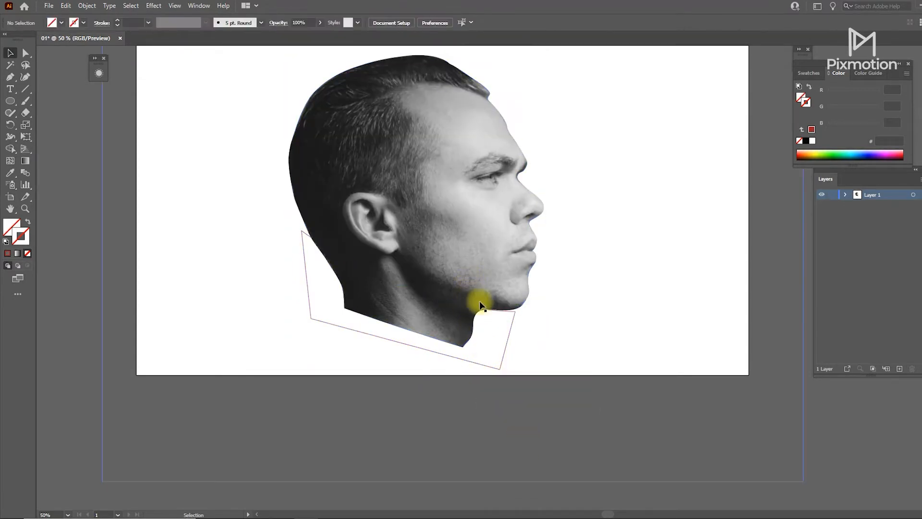
left_click_drag(489, 276, 586, 252)
key("ctrl+z")
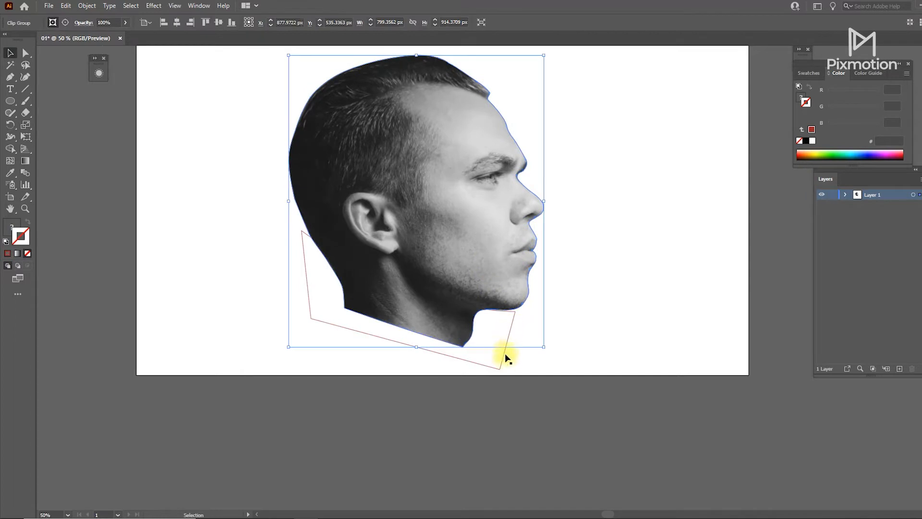
- Reshape the released outline by moving its corner points around the head, enclosing everything above the neck curve
left_click_drag(500, 371, 693, 281)
key("a")
left_click_drag(439, 316, 399, 149)
key("p")
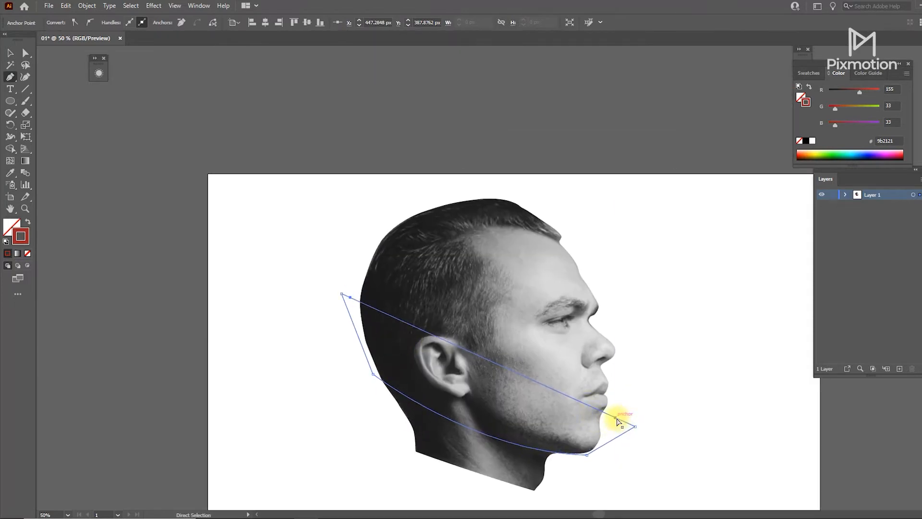
left_click_drag(618, 419, 604, 186)
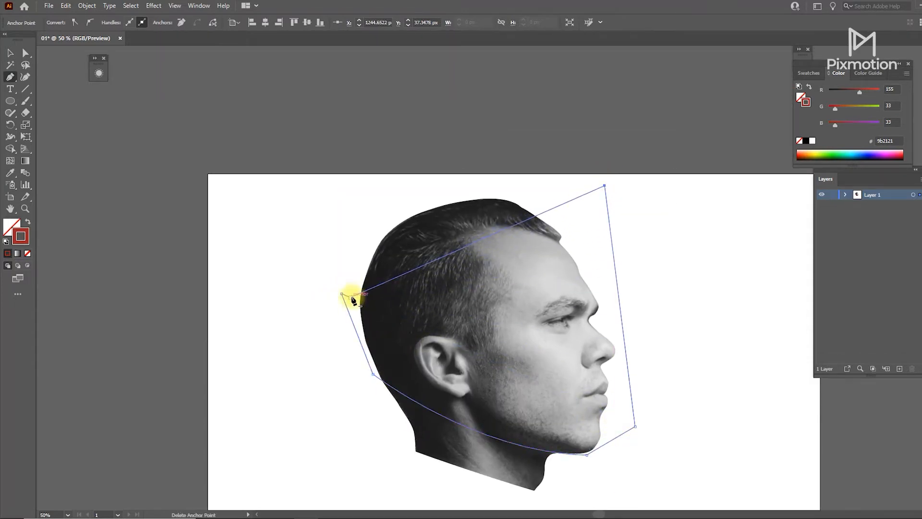
left_click_drag(342, 293, 317, 197)
left_click_drag(428, 313, 389, 226)
key("v")
left_click(564, 456)
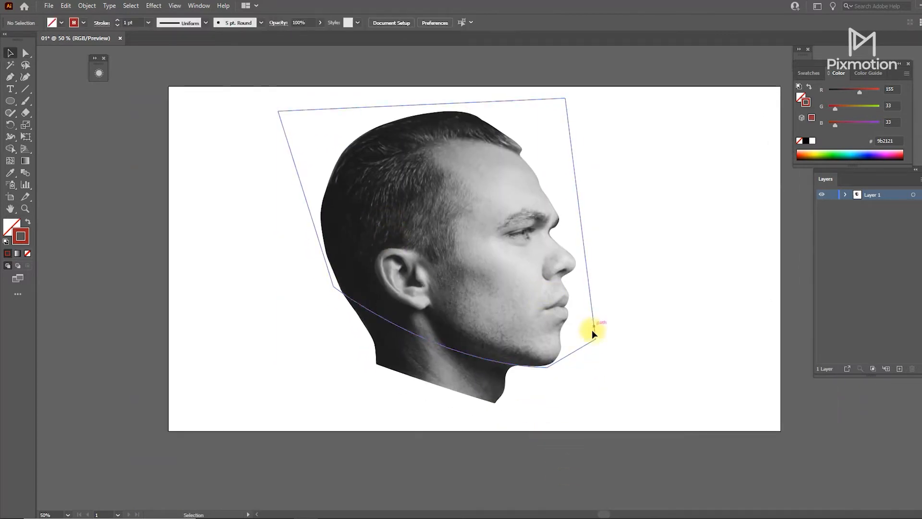
- Remove the reshaped outline's stroke and make a clipping mask from it and the full head
left_click(593, 343)
left_click(28, 253)
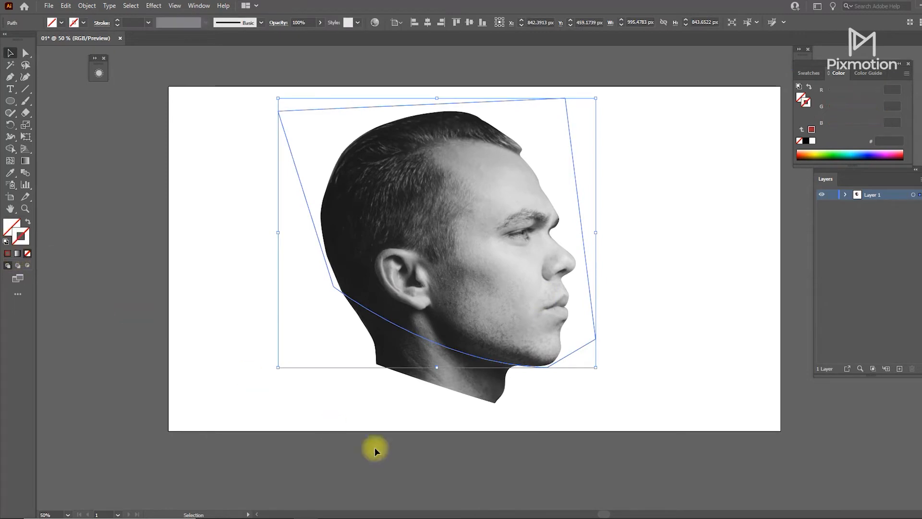
left_click(432, 472)
left_click(591, 341, "shift")
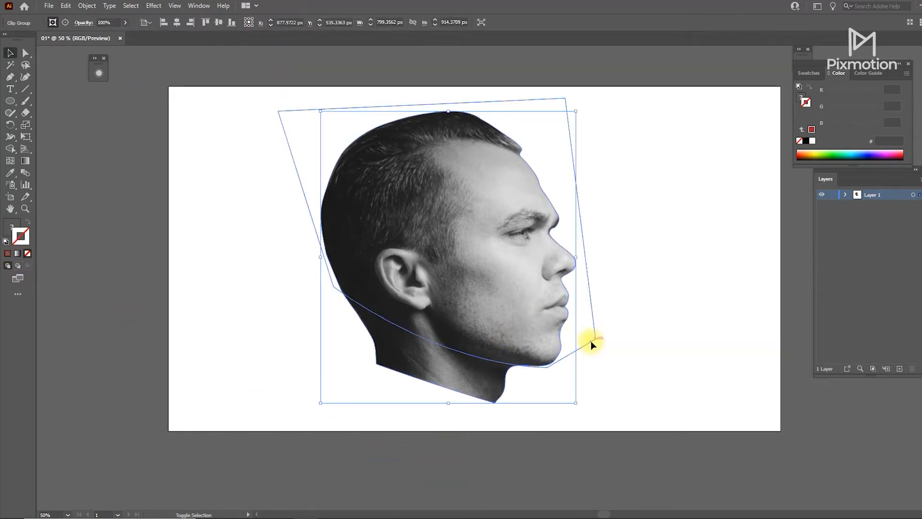
right_click(528, 285)
left_click(589, 371)
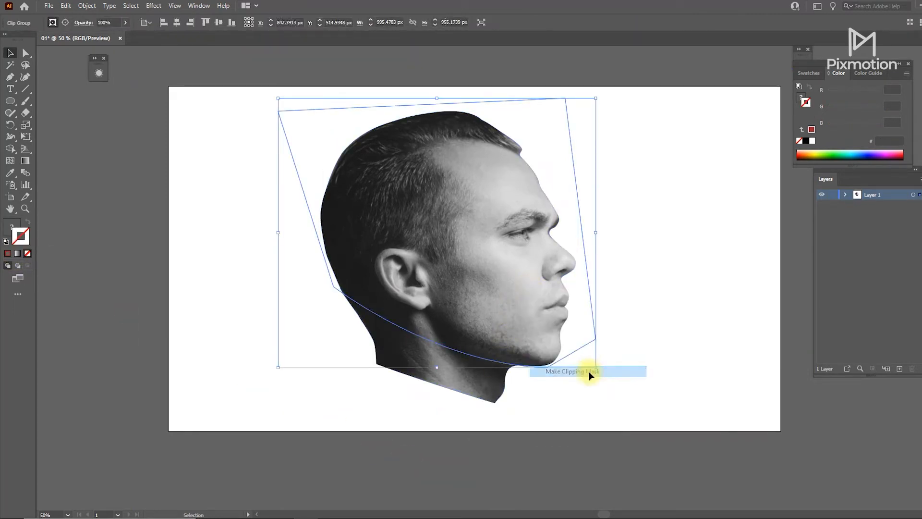
- Move the clipped upper head slightly up to open a gap above the neck slice
left_click_drag(542, 314, 549, 264)
key("ctrl+z")
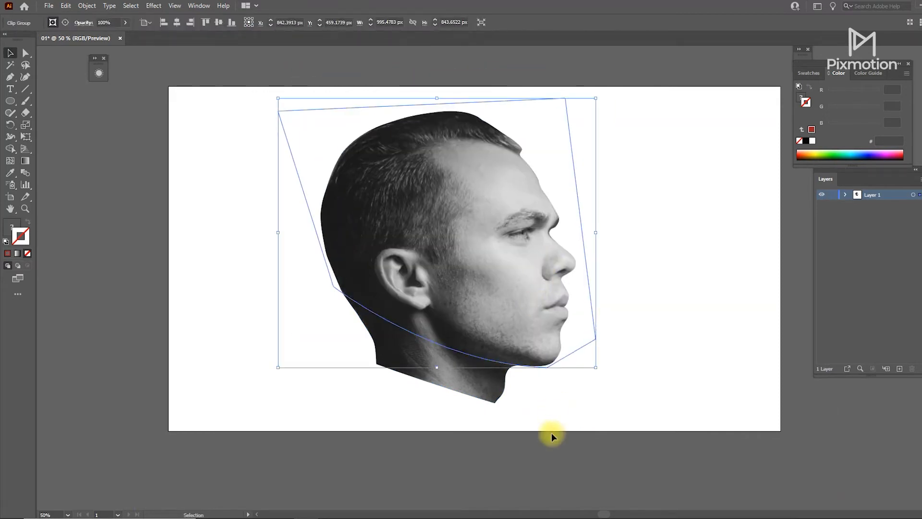
left_click_drag(490, 303, 496, 282)
left_click(488, 468)
- Trace a Pen curve along the neck slice's top edge from the back corner to the front tip
scroll(362, 304, "up", 2)
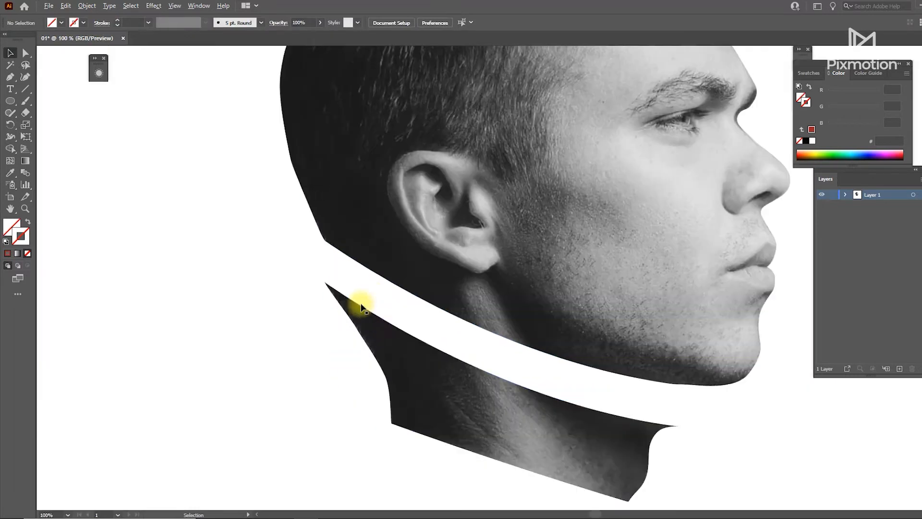
key("p")
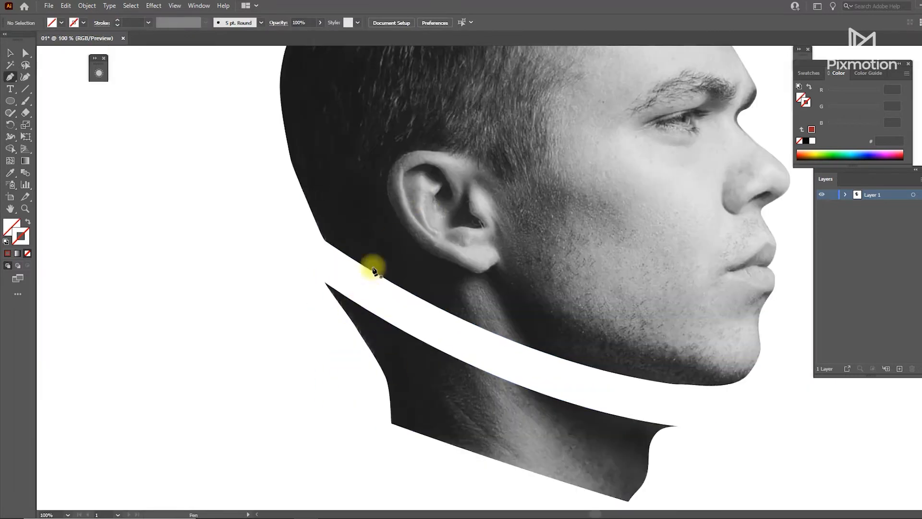
left_click(325, 283)
scroll(379, 316, "up", 2)
left_click_drag(772, 502, 671, 434)
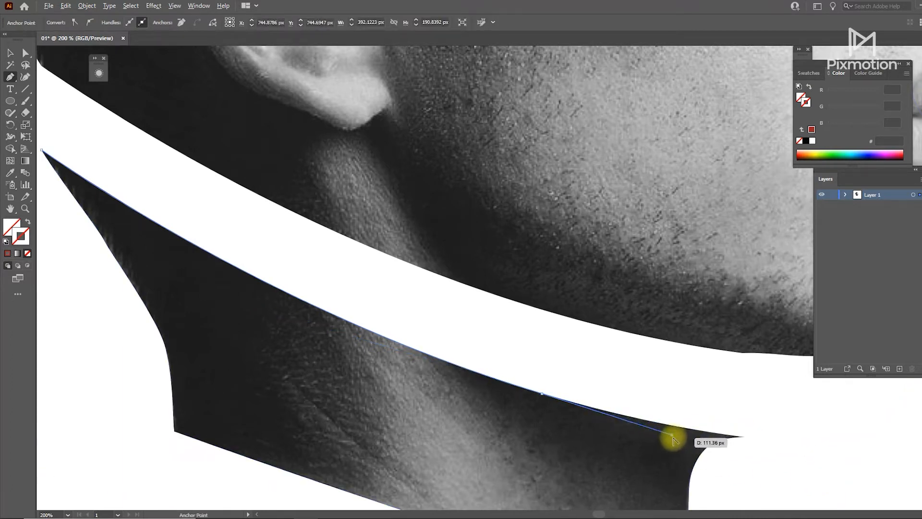
left_click_drag(629, 422, 745, 438)
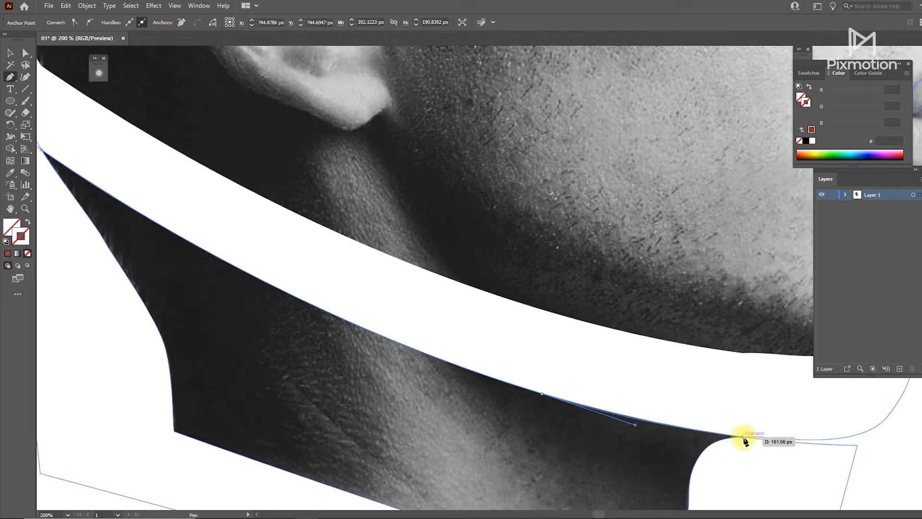
left_click(743, 437)
- Round the path at the front tip and curve it back through the gap to close the thin cut-surface shape
left_click_drag(718, 416, 680, 408)
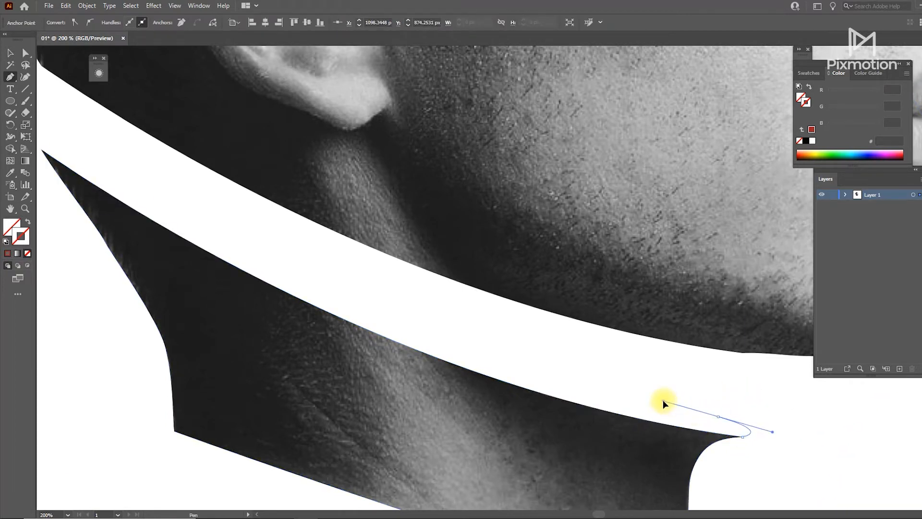
key("space")
left_click_drag(204, 212, 499, 335)
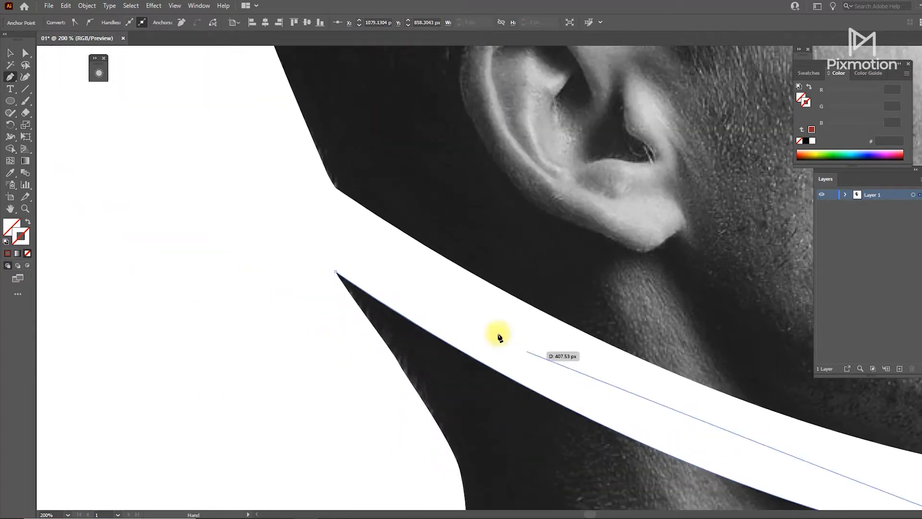
left_click_drag(607, 383, 558, 356)
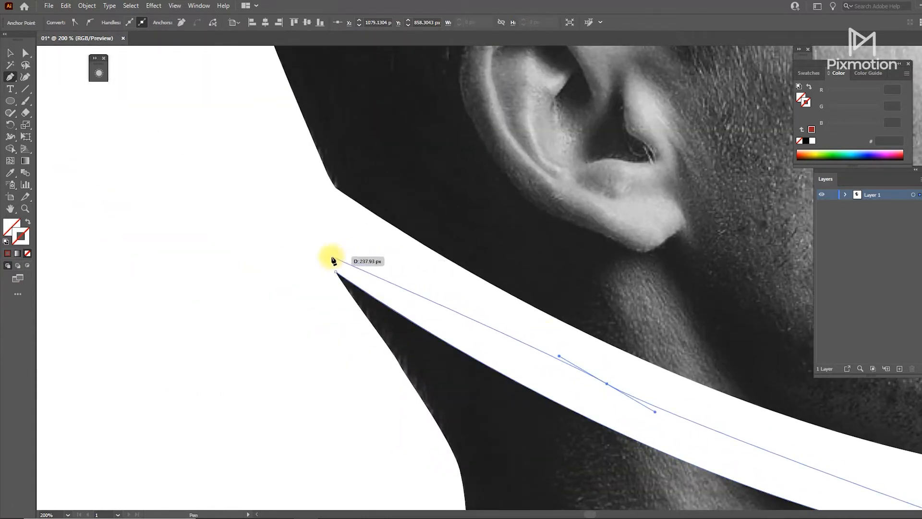
key("ctrl+z")
left_click_drag(632, 387, 505, 335)
left_click_drag(336, 274, 357, 292)
scroll(342, 287, "down", 1)
scroll(342, 288, "down", 2)
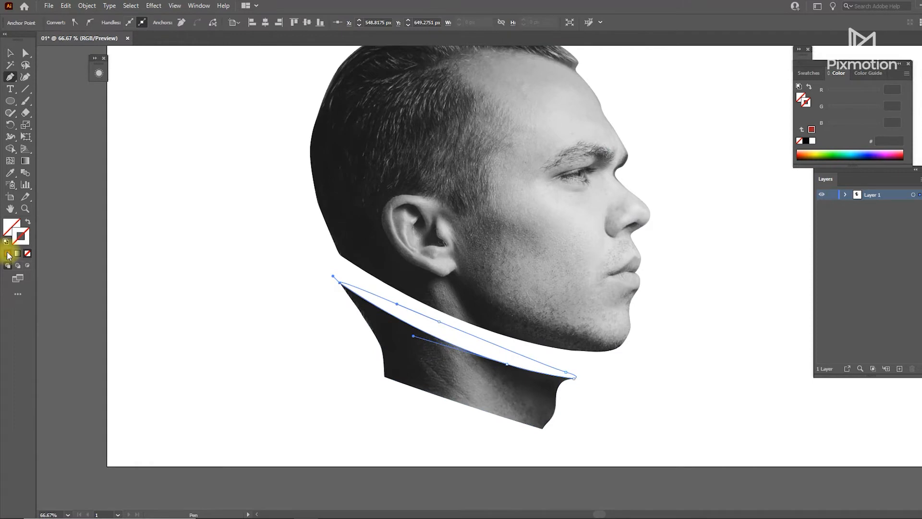
- Open the Gradient settings and apply the yellow-orange-red gradient preset to the stroke of the cut-surface shape
key("v")
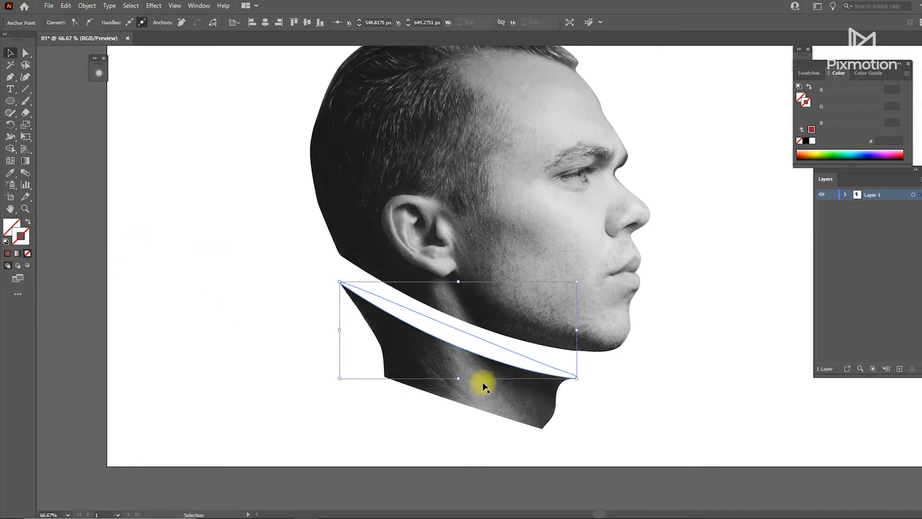
left_click(197, 6)
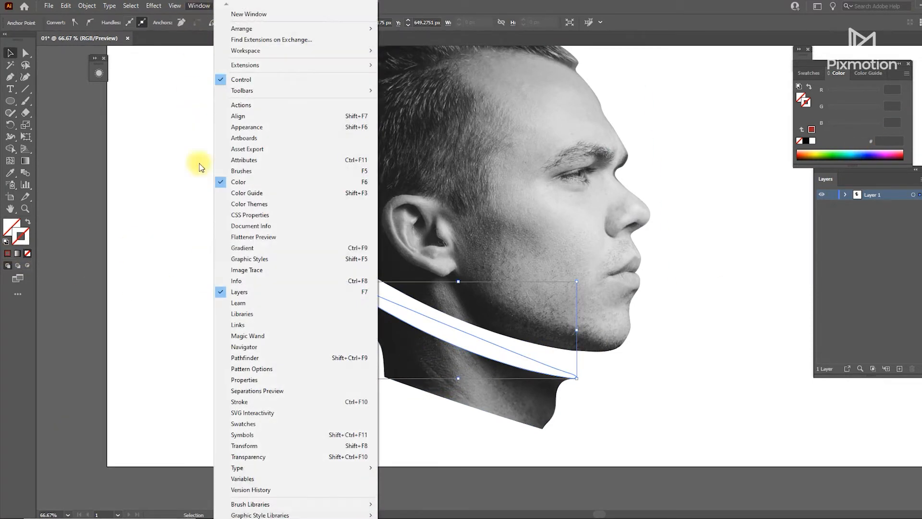
left_click(296, 253)
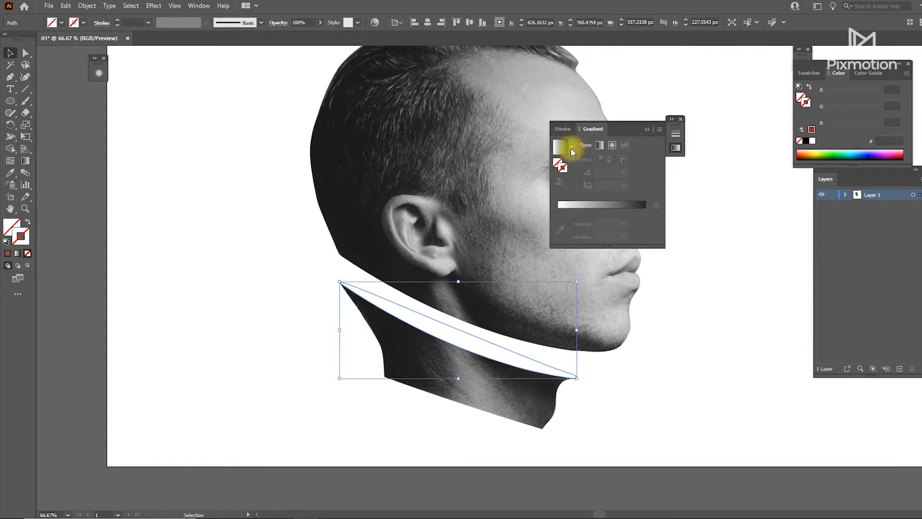
left_click(571, 148)
left_click(528, 181)
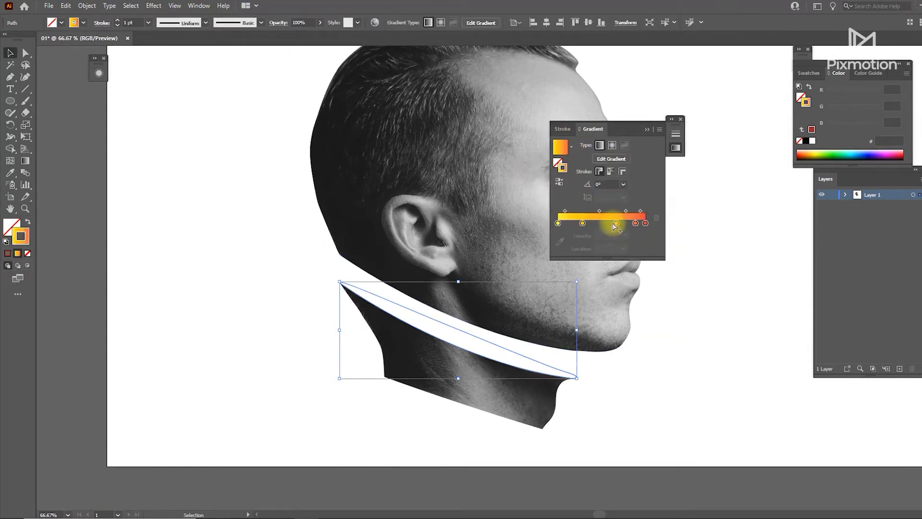
- Reduce the gradient to two stops, coloring the end stop #BD053A and the stop at 67.5349% #ED2C3C
left_click_drag(583, 223, 567, 246)
mouse_move(617, 224)
left_mouse_down()
mouse_move(621, 246)
mouse_move(617, 224)
left_mouse_up()
double_click(645, 224)
left_click(879, 85)
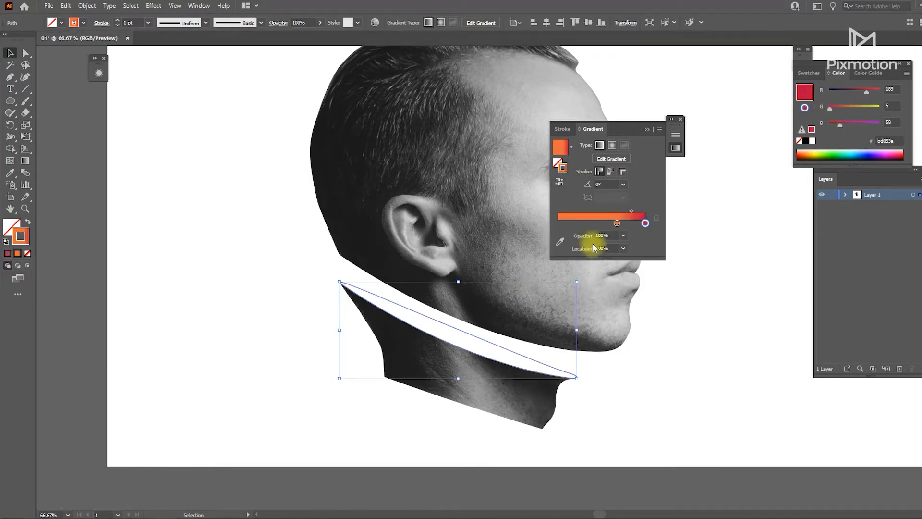
left_click(617, 223)
left_click_drag(851, 107, 840, 112)
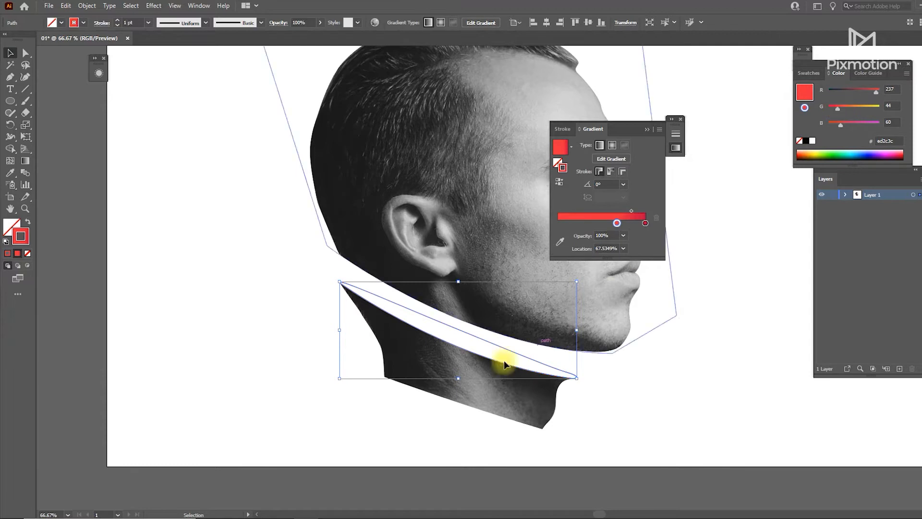
- Switch the gradient to the shape's fill at -23.4786°, with #88053A at 0% and the bright red toward the front
left_click(27, 223)
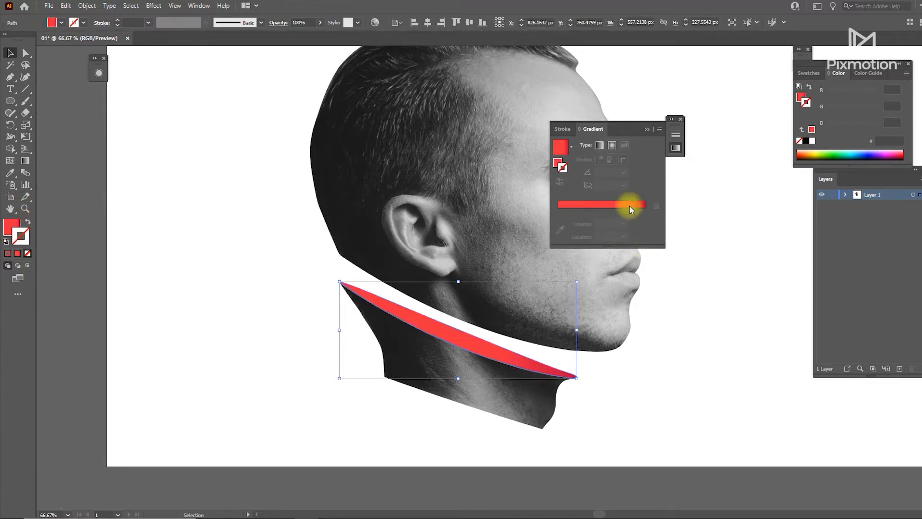
left_click(560, 163)
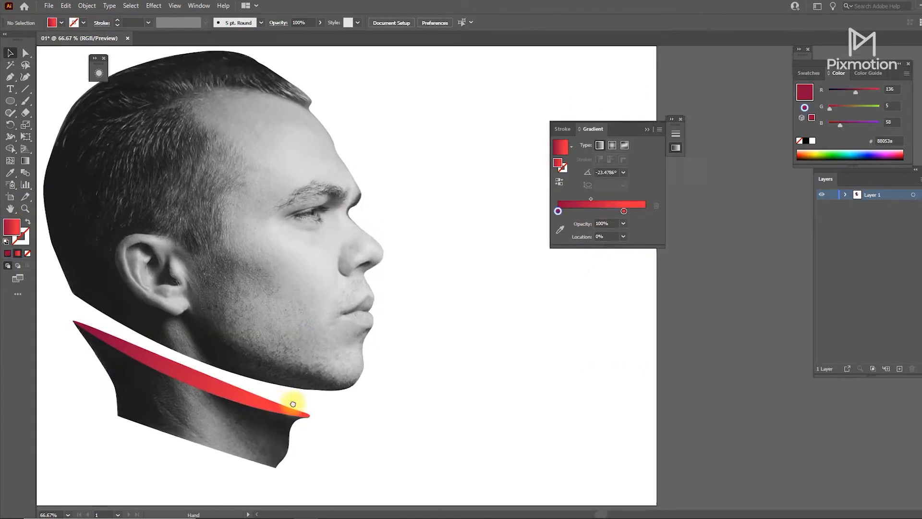
left_click_drag(294, 406, 360, 417)
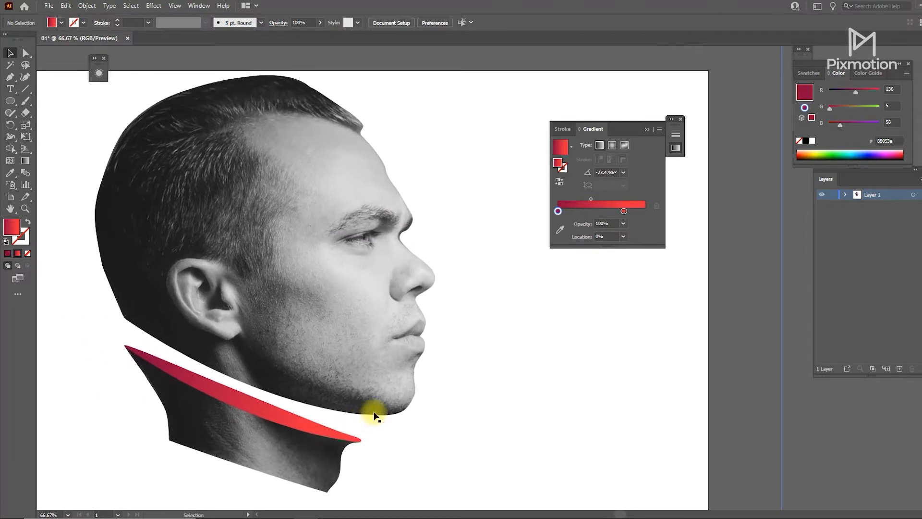
- Draw an unfilled curved cut line with the Pen tool from behind the head, across the face, to just under the nose
left_click_drag(399, 344, 458, 364)
left_click(430, 322)
left_click(538, 356)
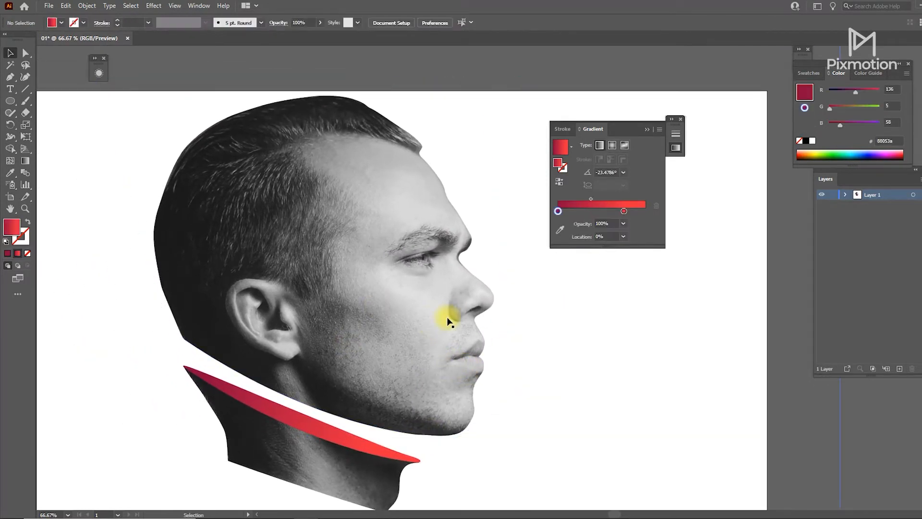
left_click(447, 320)
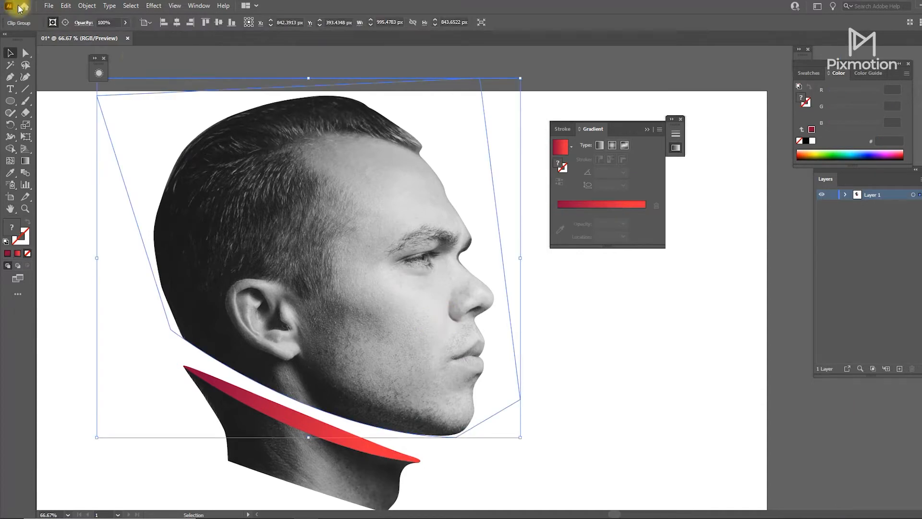
key("p")
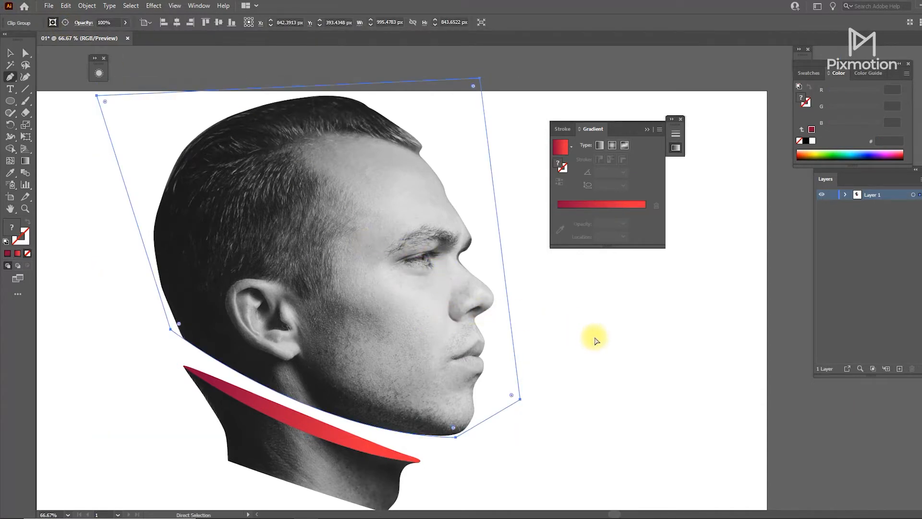
key("ctrl+shift+a")
left_click(143, 206)
left_click_drag(503, 324, 708, 343)
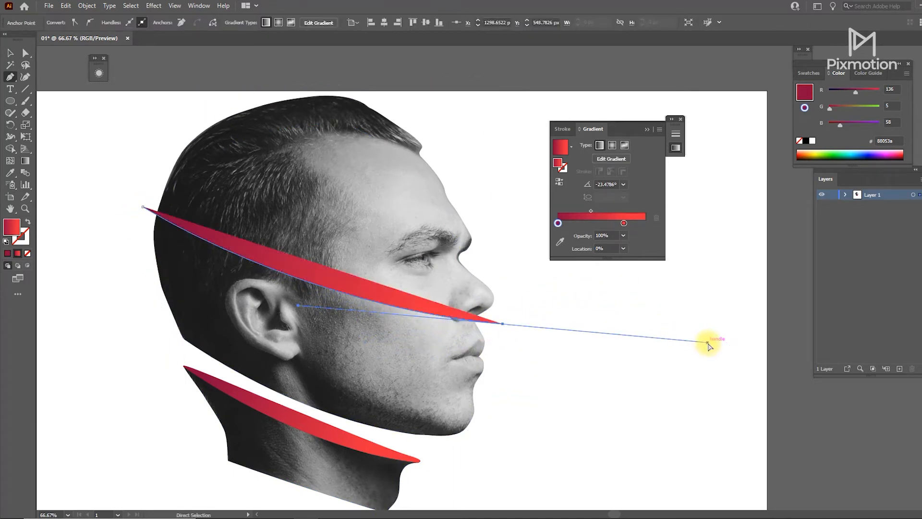
key("shift+x")
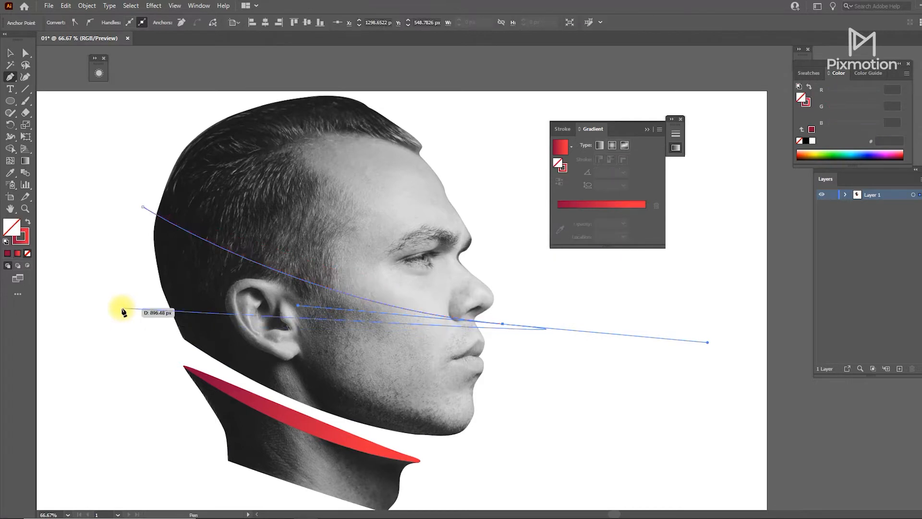
- Adjust the cut line's endpoints, lowering the back end beside the head and pulling the front end slightly toward the face
key("a")
left_click_drag(142, 210, 134, 237)
left_click_drag(504, 325, 494, 325)
left_click_drag(135, 237, 140, 232)
- Continue the cut line down past the chin and around the jaw and nape to close an outline enclosing the lower face
key("p")
left_click(493, 326)
left_click(494, 445)
left_click_drag(183, 355, 137, 305)
left_click(139, 232)
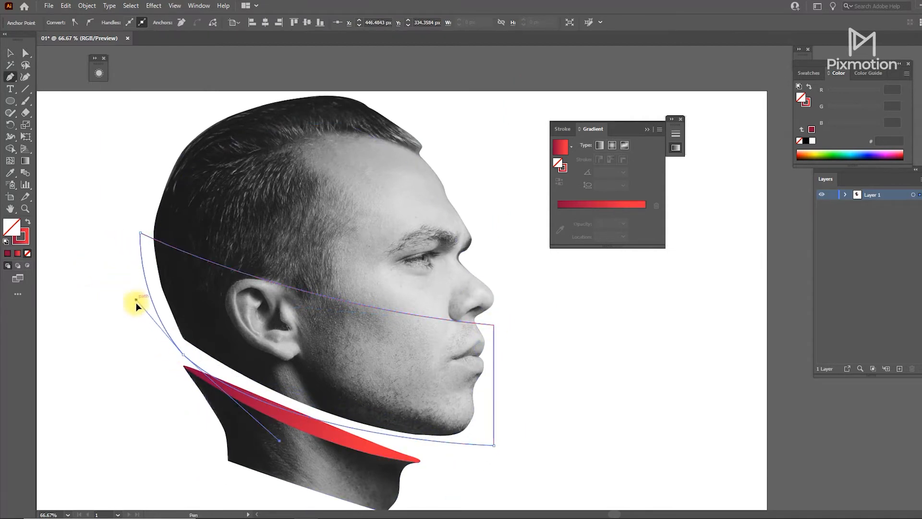
key("v")
left_click(520, 449)
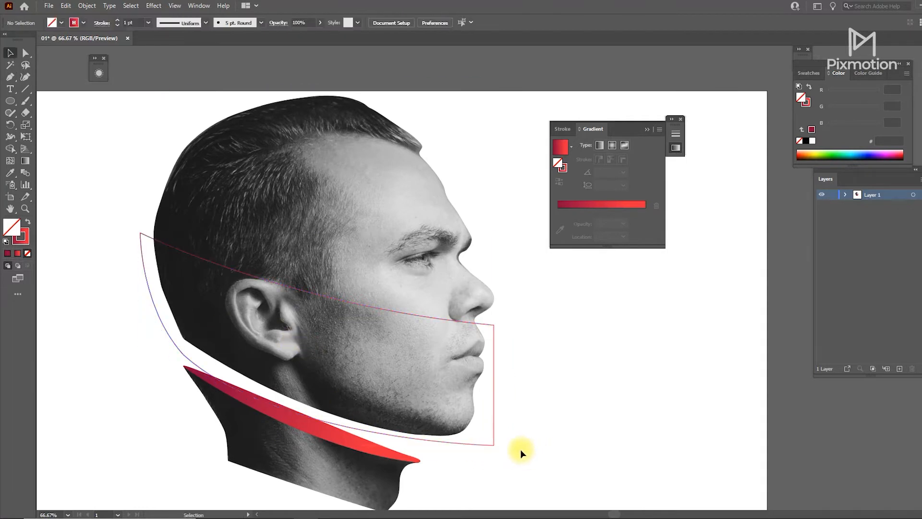
- Copy the closed lower-face outline
left_click(495, 446)
left_click(67, 7)
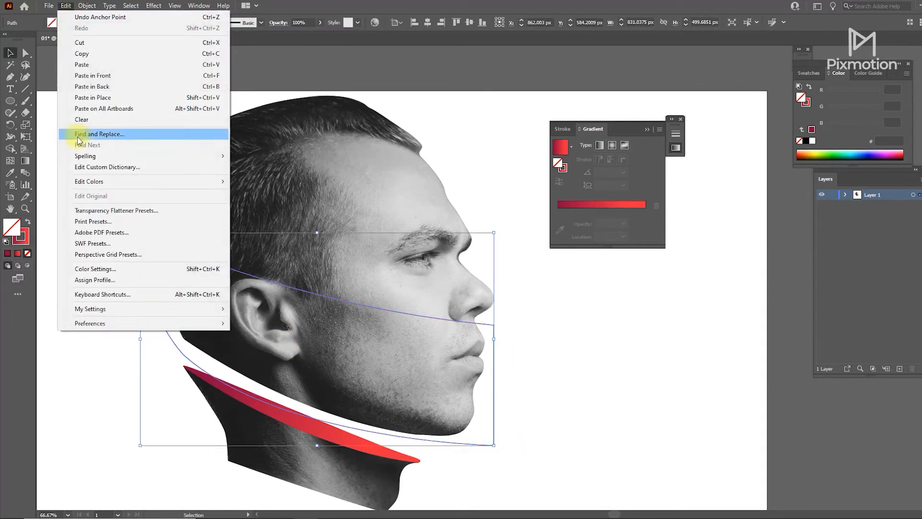
left_click(94, 57)
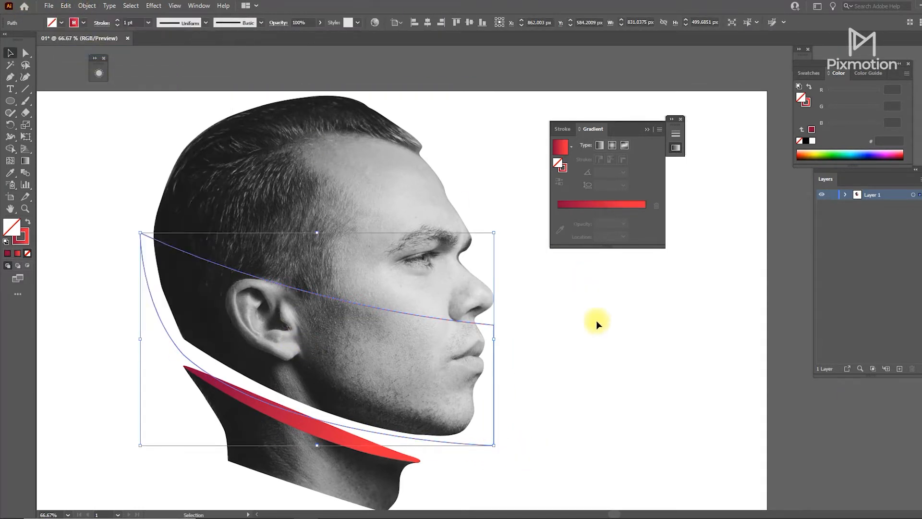
left_click(517, 430)
- Make a clipping mask from the lower-face outline and the head image
left_click(488, 446)
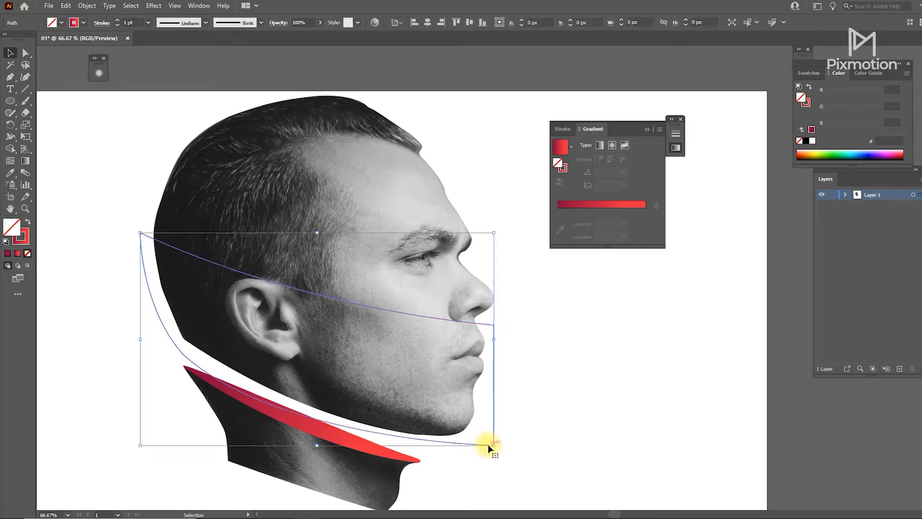
left_click(437, 369, "shift")
right_click(438, 368)
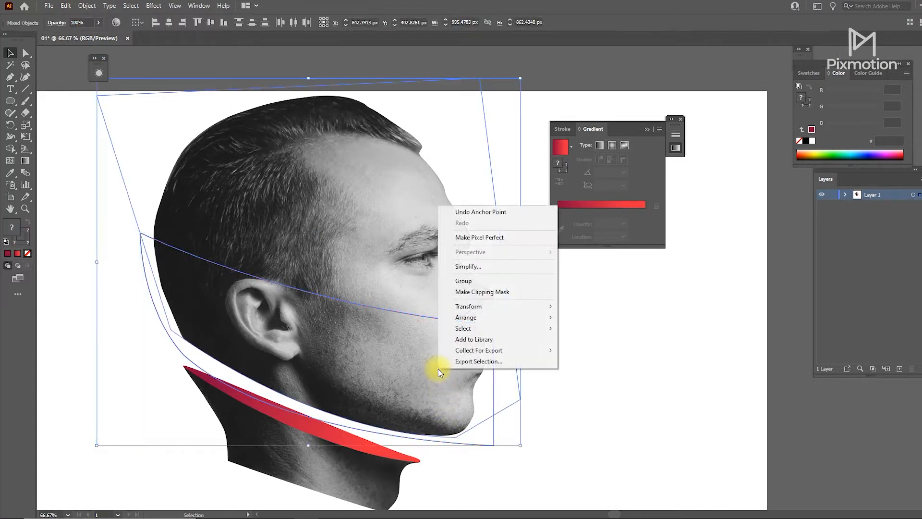
left_click(487, 291)
left_click(602, 401)
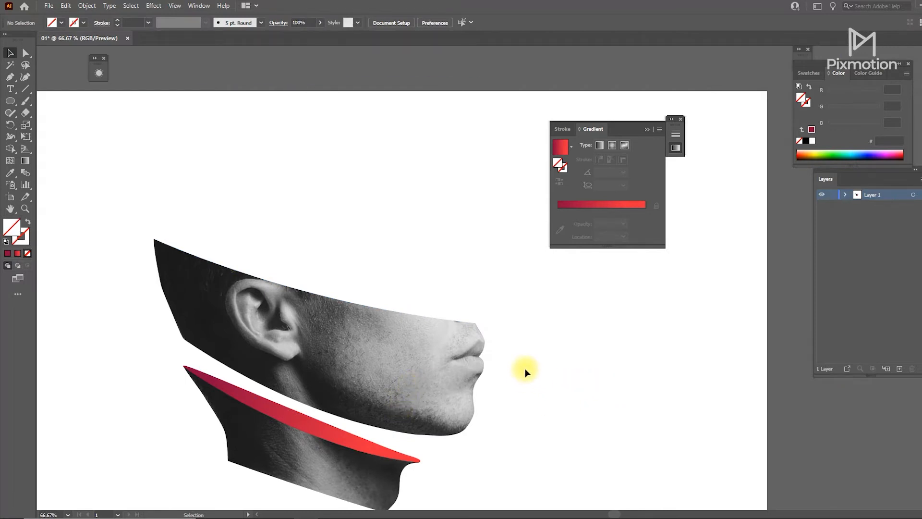
- Paste the copied outline in front, duplicate the masked lower-face slice in place, and release the duplicate's clipping mask
left_click(454, 357)
key("ctrl")
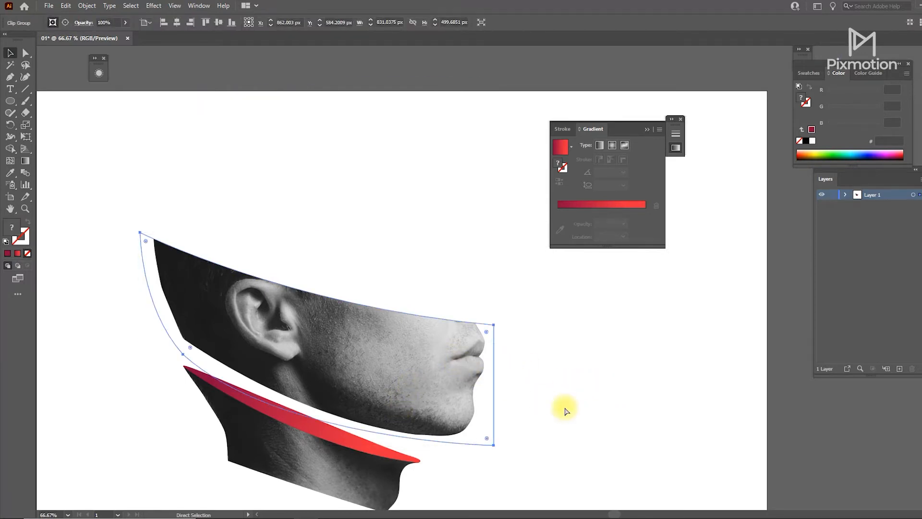
key("ctrl+f")
left_click(580, 385)
left_click(408, 376)
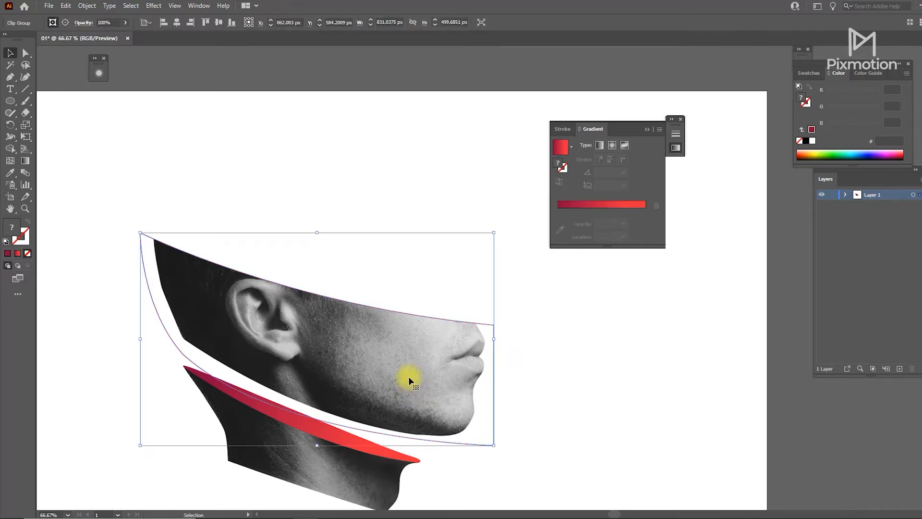
key("ctrl")
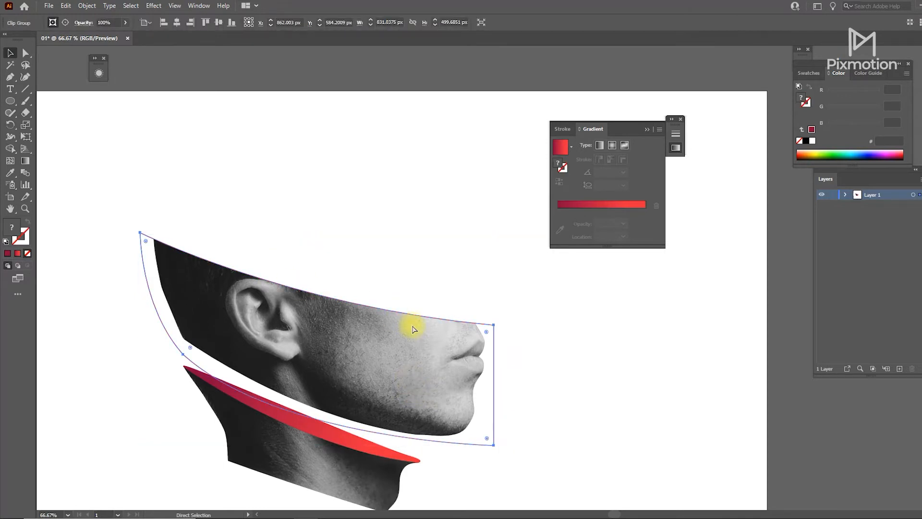
right_click(414, 341)
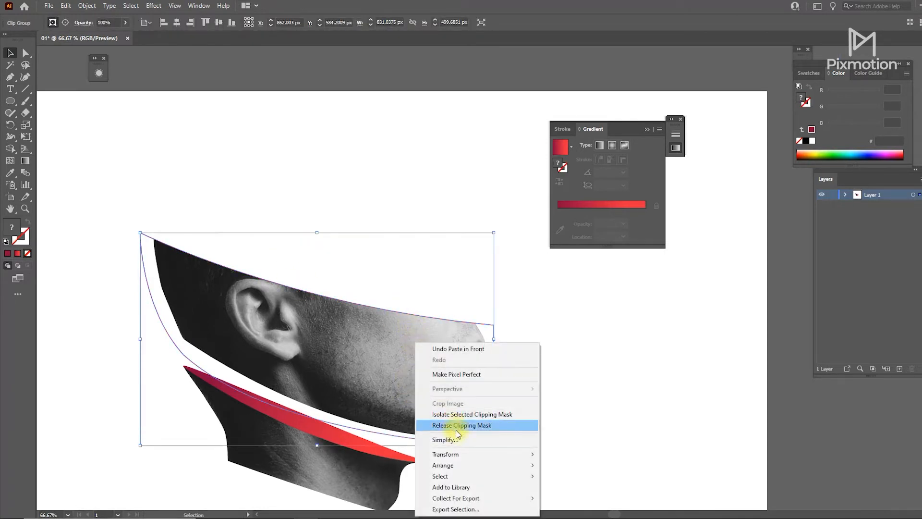
left_click(462, 425)
left_click(577, 387)
key("a")
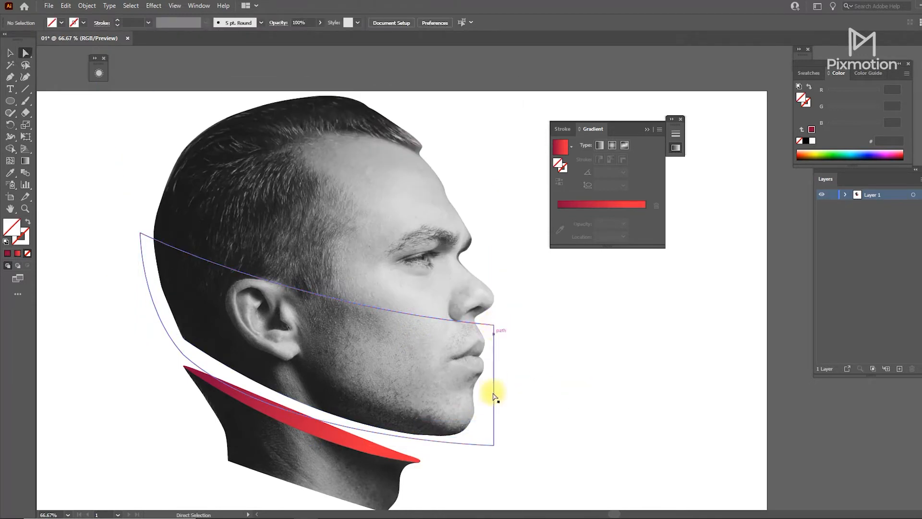
- Reshape the outline by moving its jaw and nape anchors above the head and bending the curves around the skull
left_click_drag(494, 447, 506, 185)
left_click_drag(185, 358, 217, 76)
left_click_drag(309, 160, 428, 76)
scroll(253, 158, "up", 2)
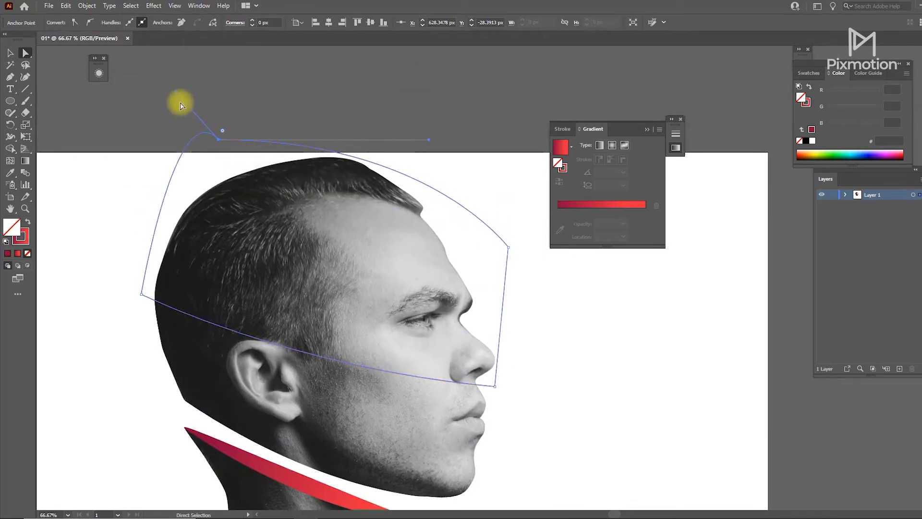
left_click_drag(176, 94, 141, 180)
- Make a clipping mask from the reshaped outline and the full head image to isolate the upper head
key("v")
left_click(375, 277, "shift")
right_click(375, 278)
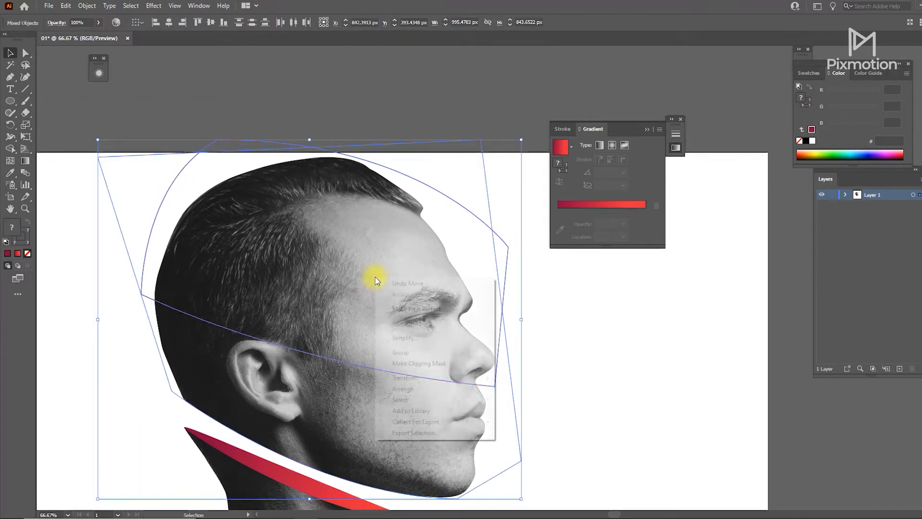
left_click(422, 370)
- Move the upper head slice slightly upward to open a narrow gap above the lower-face slice
left_click_drag(386, 326, 342, 297)
key("ctrl+z")
left_click(587, 385)
key("space")
left_click_drag(550, 388, 543, 292)
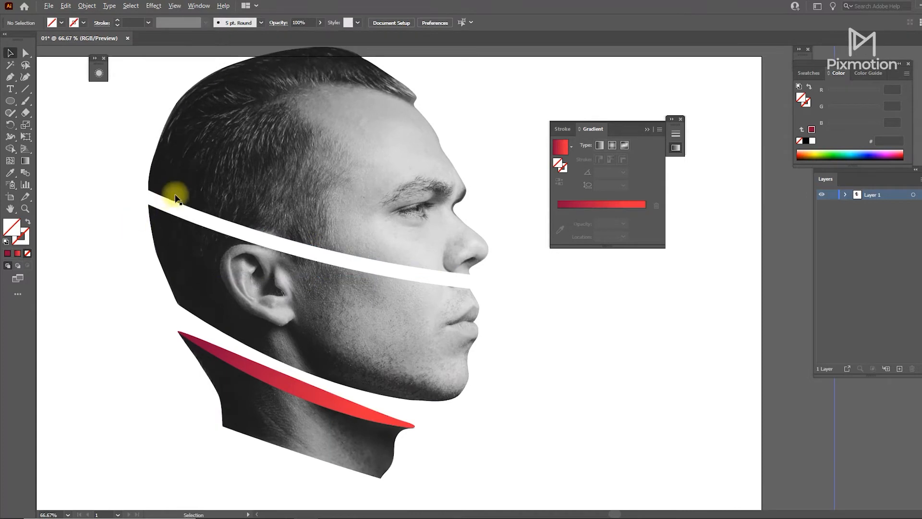
- Draw a Pen path along the upper edge of the lower-face slice, from the back of the head to the upper lip
scroll(171, 200, "up", 1)
key("p")
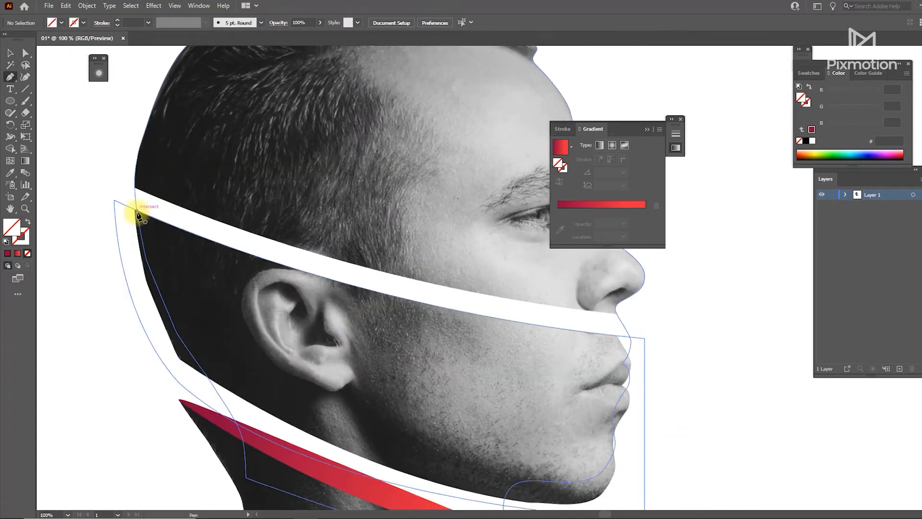
left_click(135, 210)
left_click_drag(478, 313, 581, 321)
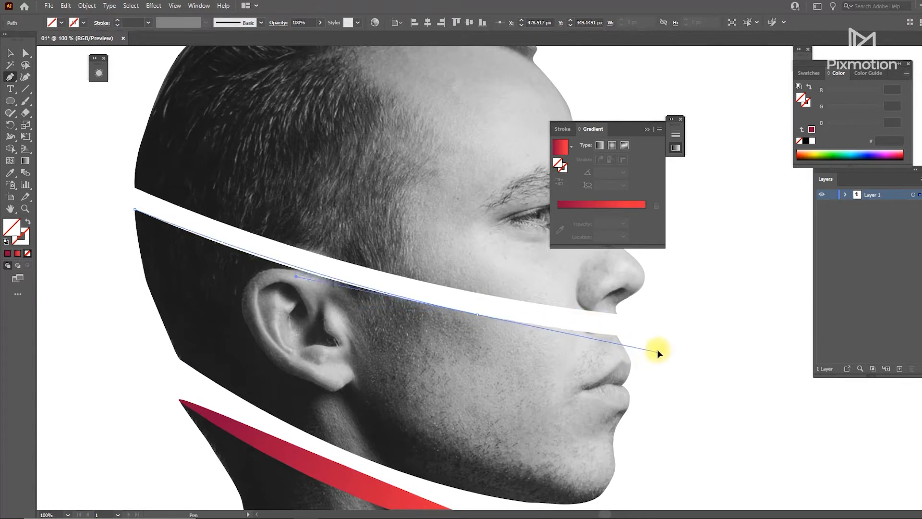
left_click_drag(617, 336, 875, 360)
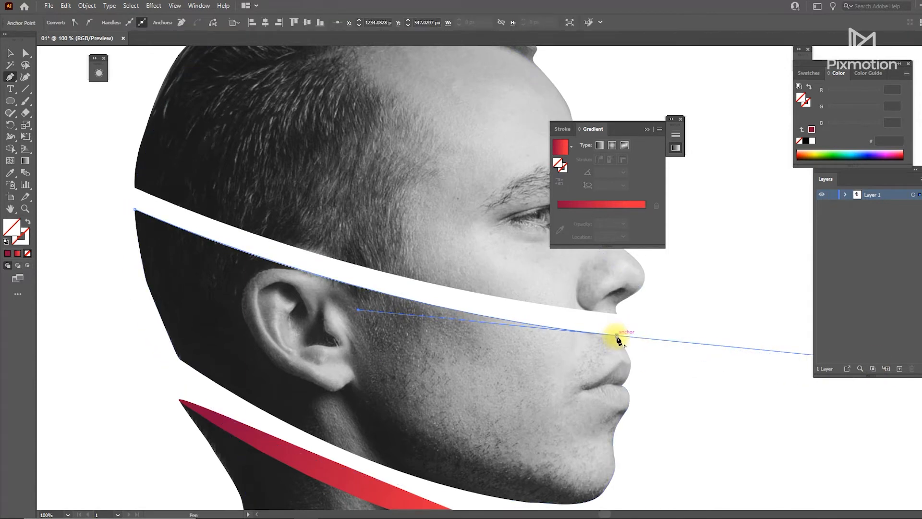
left_click_drag(590, 322, 556, 322)
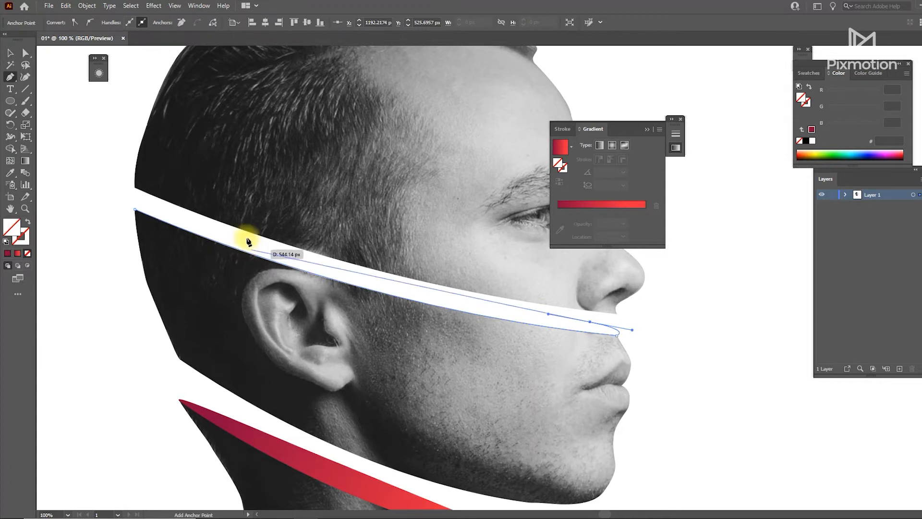
left_click_drag(243, 241, 299, 326)
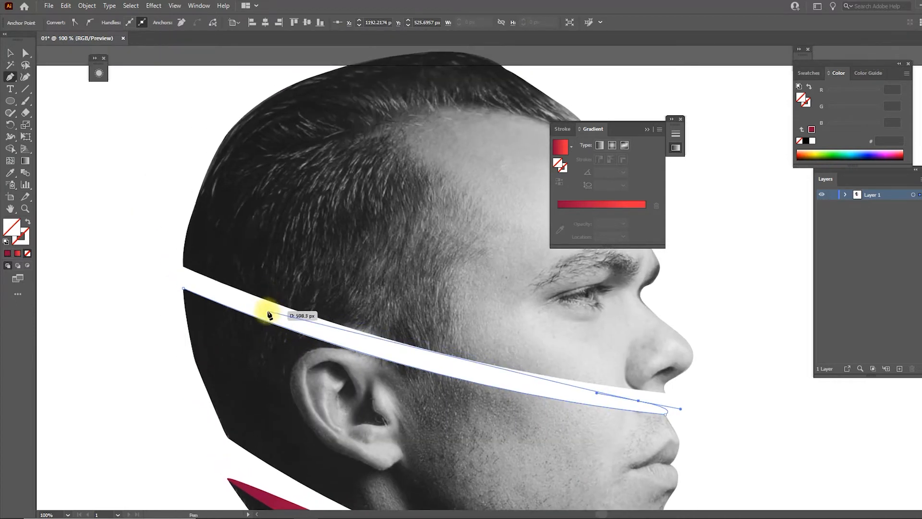
key("ctrl+z")
- Round the path at the front tip and curve it back through the gap to close the upper cut-surface shape
left_click_drag(624, 395, 625, 394)
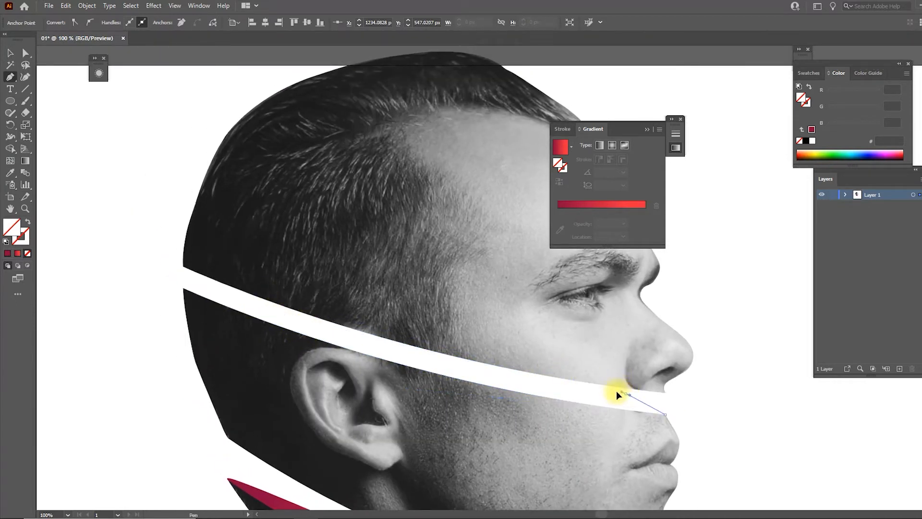
left_click(562, 380)
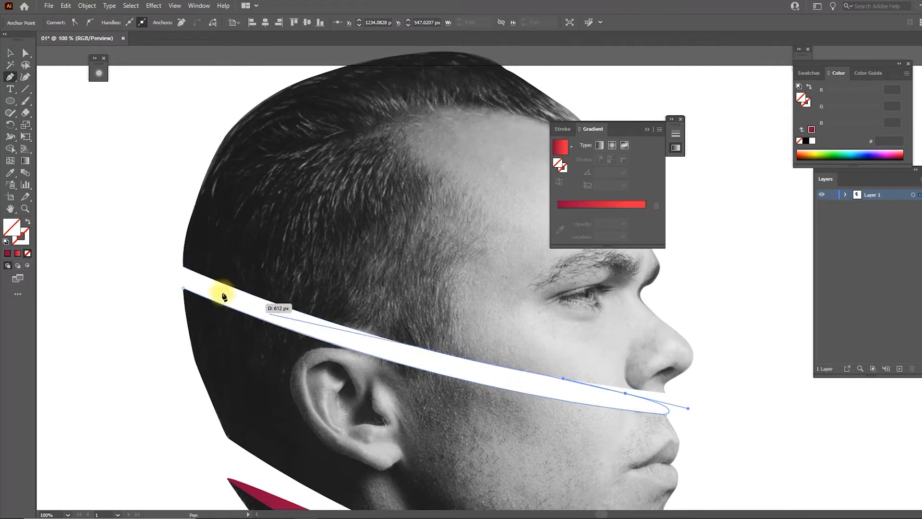
left_click(187, 284)
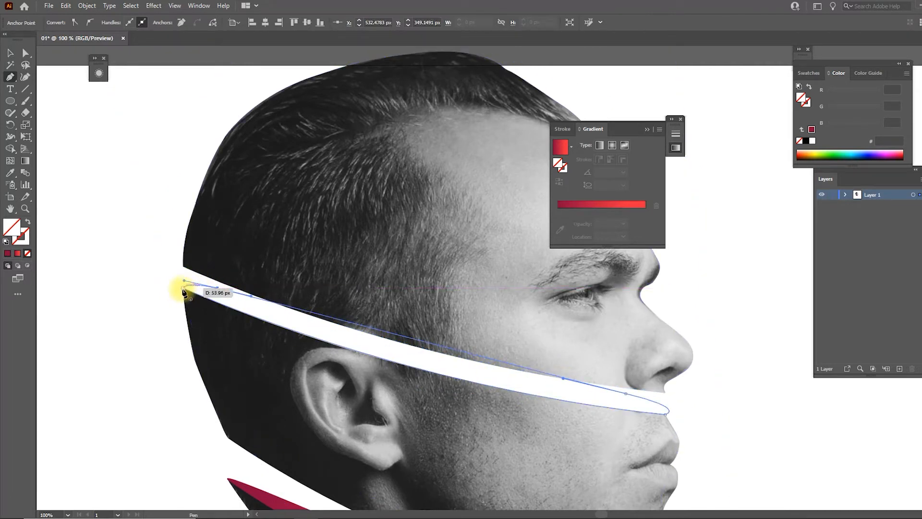
left_click_drag(189, 293, 187, 295)
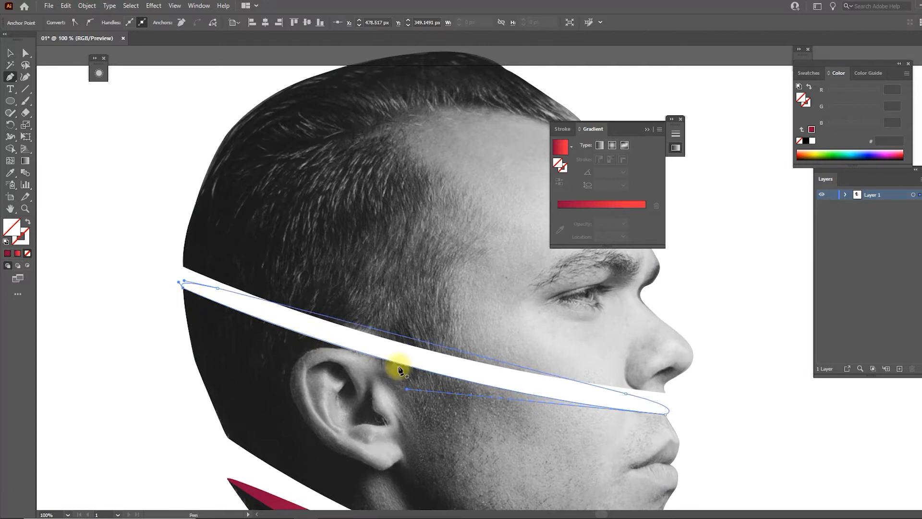
- Sample the neck cut surface's red gradient with the Eyedropper and apply it to the upper cut-surface shape
key("i")
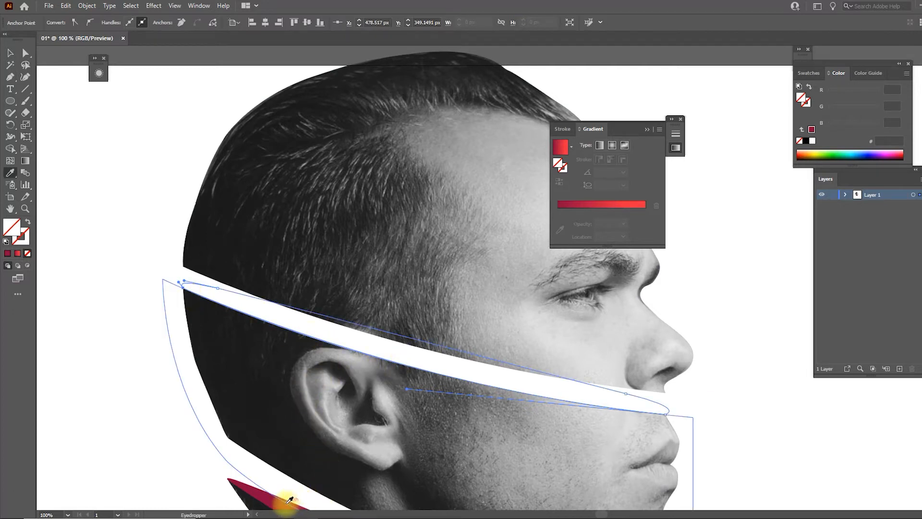
left_click(263, 494)
left_click_drag(273, 437, 222, 324)
key("v")
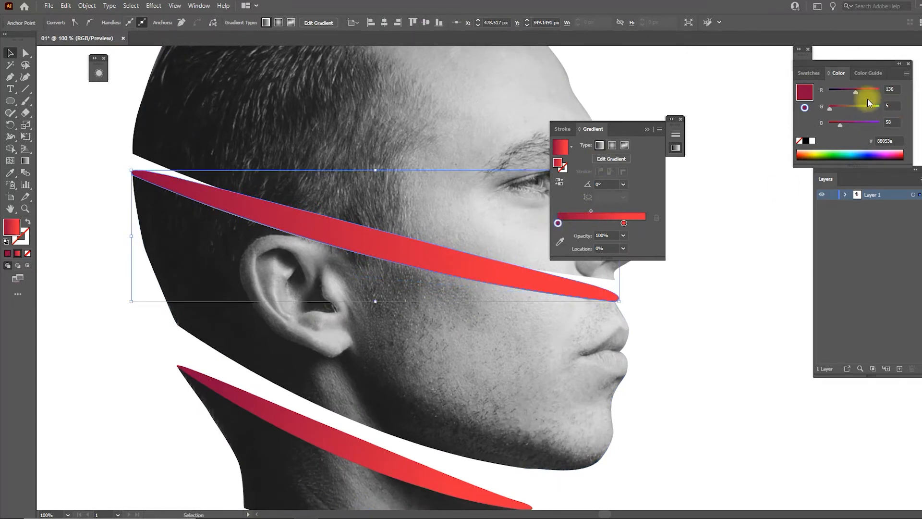
- Recolor the 0% gradient stop of the upper cut surface to blue #0E33E0
left_click(856, 106)
left_click(873, 122)
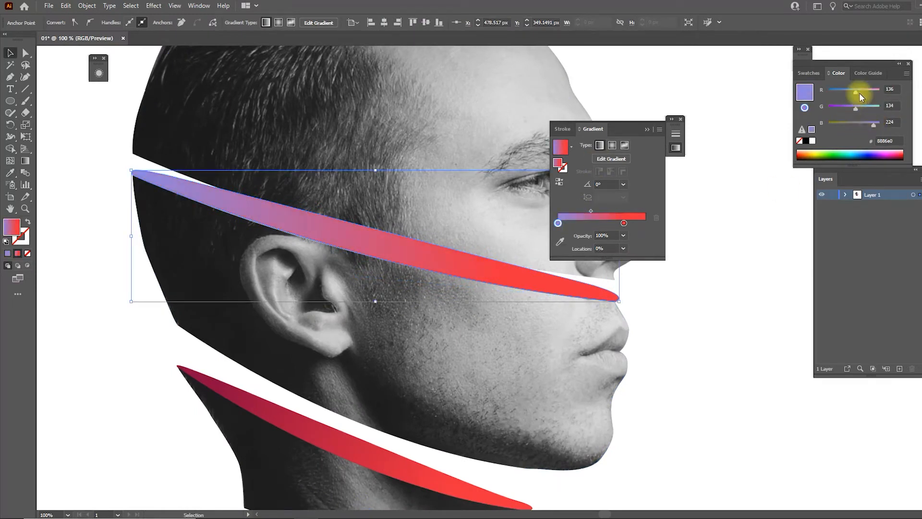
left_click(831, 89)
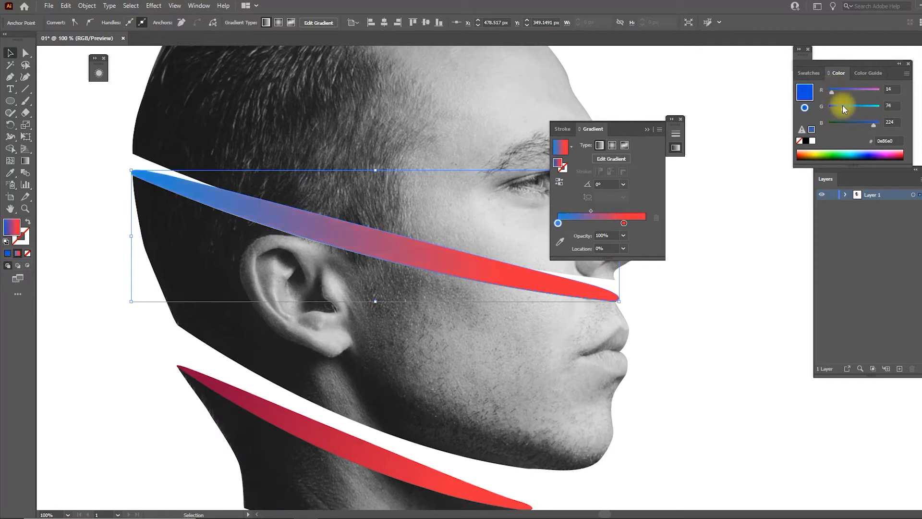
left_click(841, 105)
left_click_drag(841, 107, 838, 107)
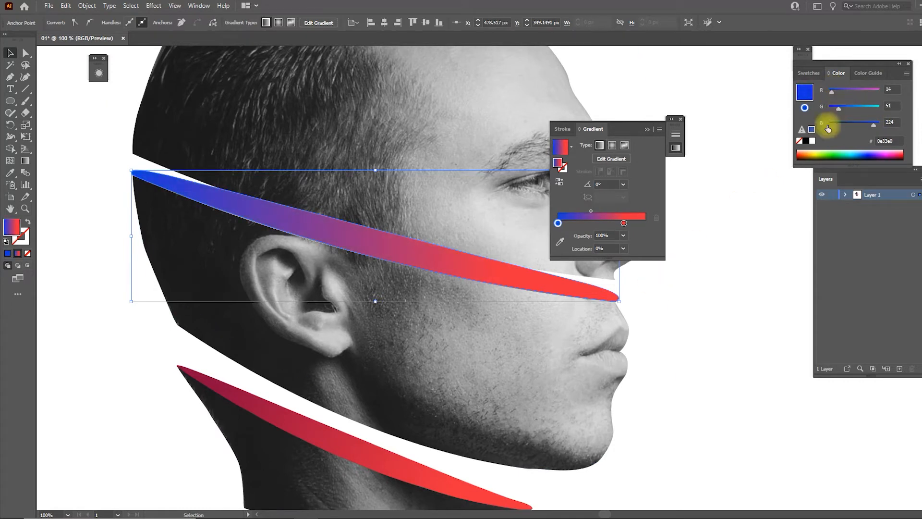
- Recolor the second gradient stop of the upper cut surface to light blue #57CAFB
left_click(623, 224)
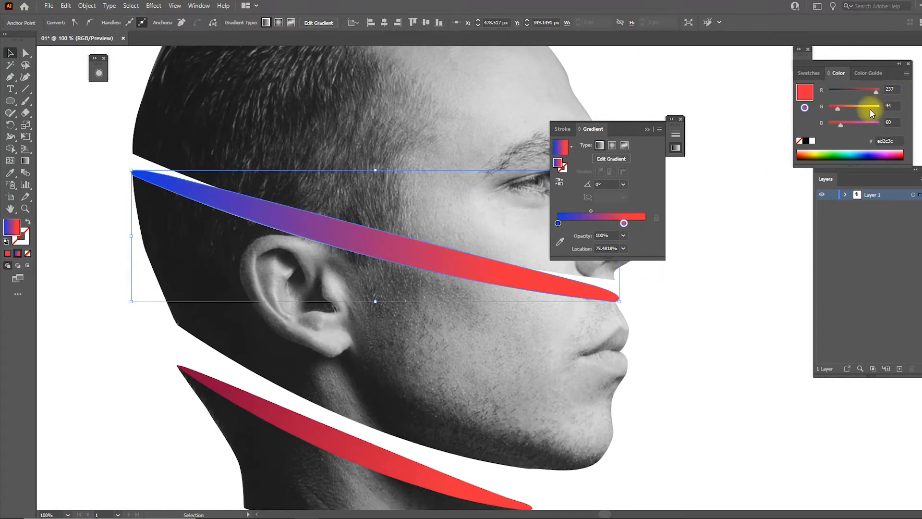
left_click_drag(875, 111, 853, 92)
left_click_drag(840, 124, 845, 91)
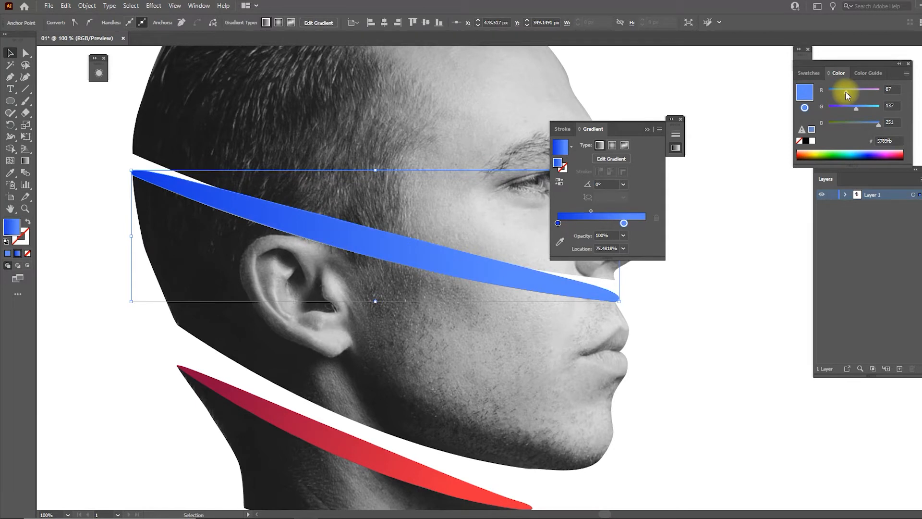
left_click(869, 106)
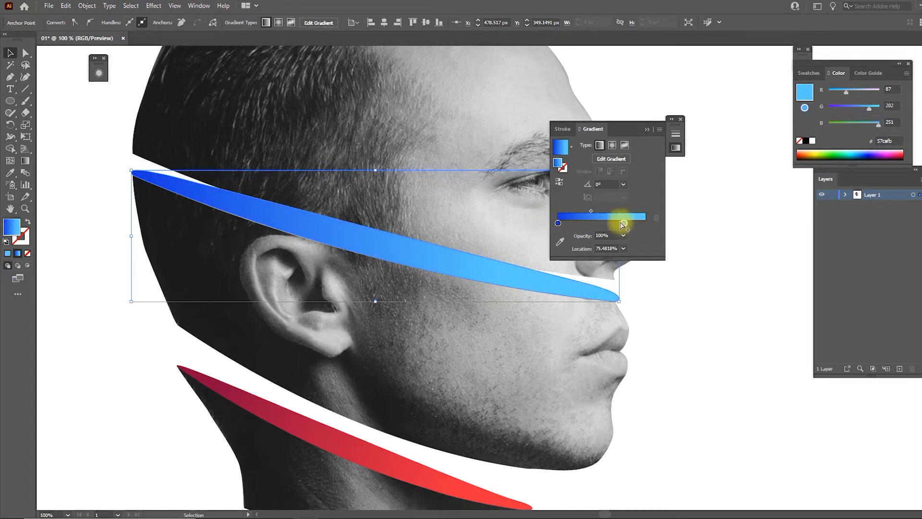
- Move the light blue stop to the gradient's far end, shift the midpoint to about 67%, and set the 0% stop to #0E33BD
left_click_drag(625, 224, 671, 223)
left_click_drag(602, 211, 617, 212)
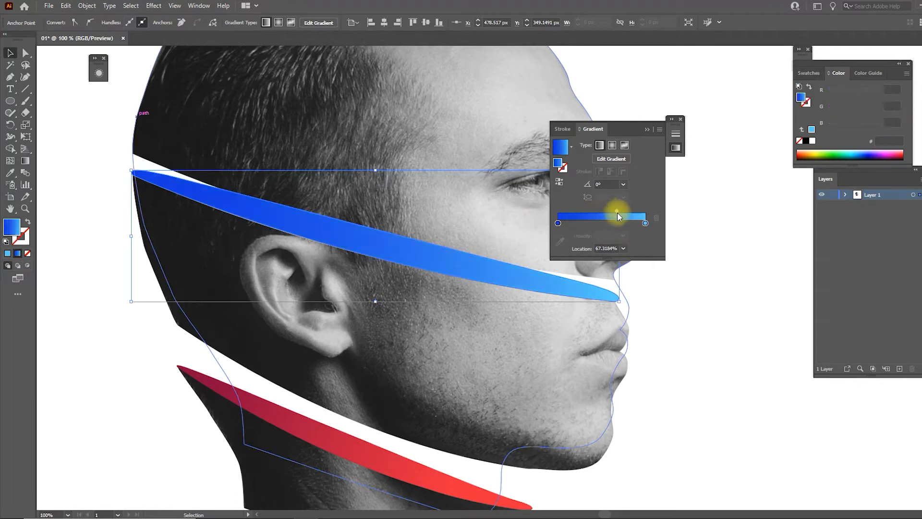
left_click(558, 224)
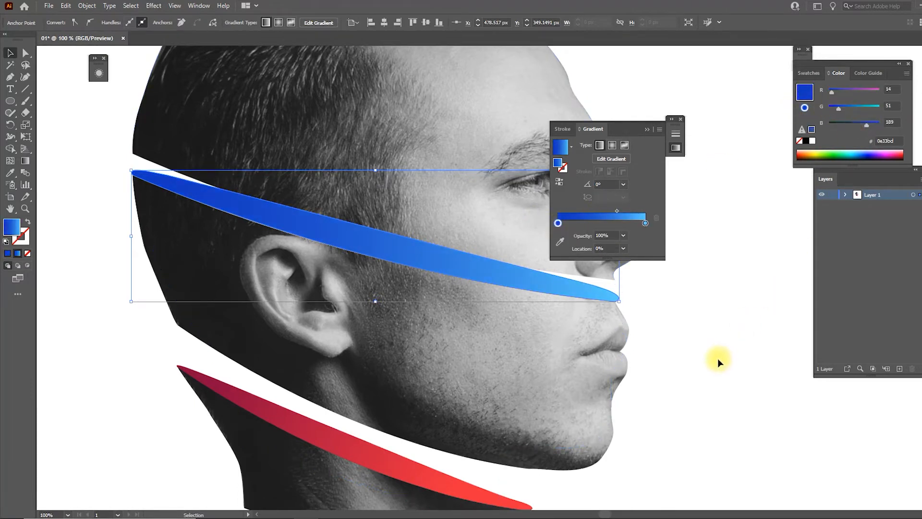
left_click(657, 313)
- Refine the front tip of the blue cut surface by adjusting its anchor point and curve handle to fit the slice's edge
key("a")
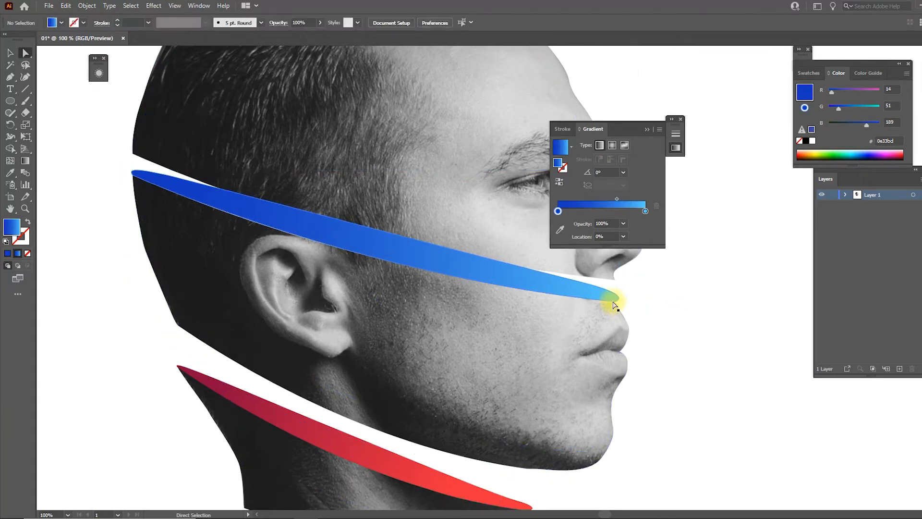
left_click(615, 304)
scroll(616, 305, "up", 3)
left_click_drag(676, 287, 638, 277)
left_click_drag(494, 247, 494, 253)
left_click_drag(638, 287, 456, 399)
scroll(672, 291, "down", 4)
left_click(696, 291)
- Move the upper head slice up and forward to widen the gap above the blue cut surface
key("v")
left_click(407, 250)
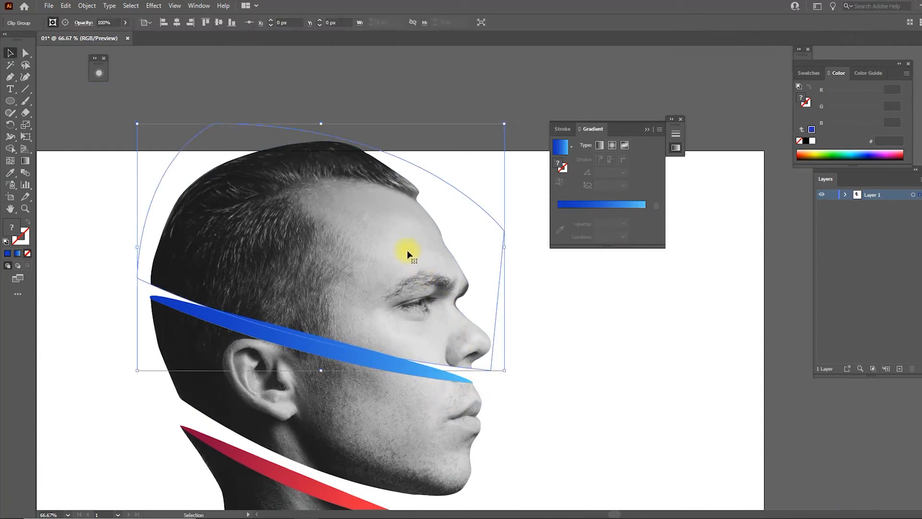
left_click_drag(395, 278, 436, 266)
scroll(518, 323, "down", 2)
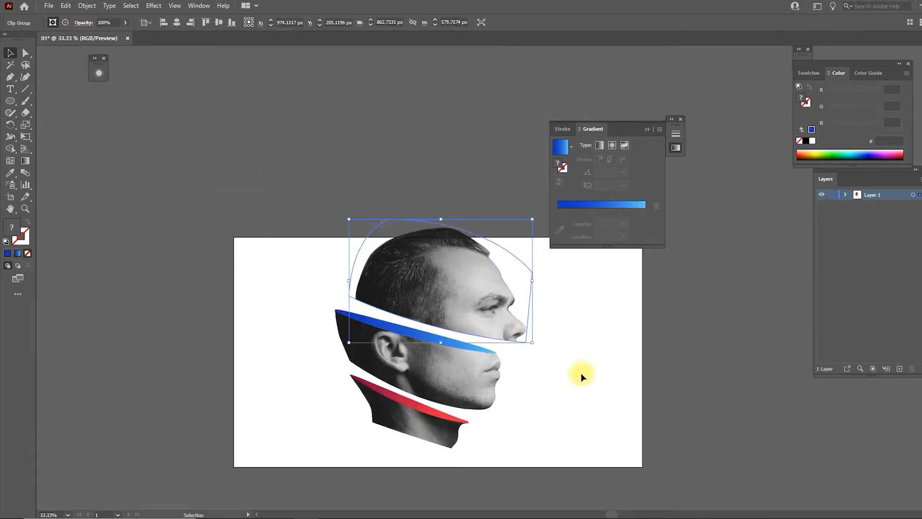
- Rotate the lower-face slice together with its blue cut surface about 6° counterclockwise
left_click(578, 378)
left_click_drag(567, 391, 548, 317)
left_click_drag(485, 342, 324, 384)
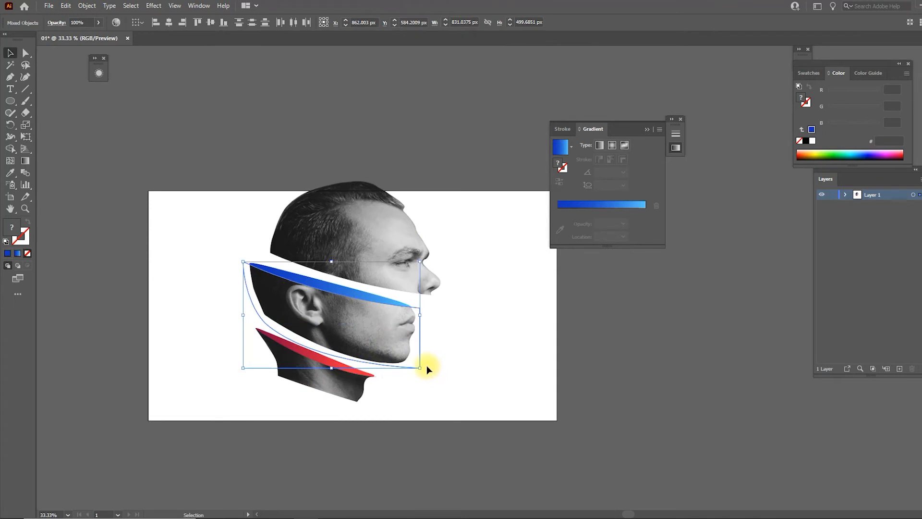
left_click_drag(424, 378, 433, 365)
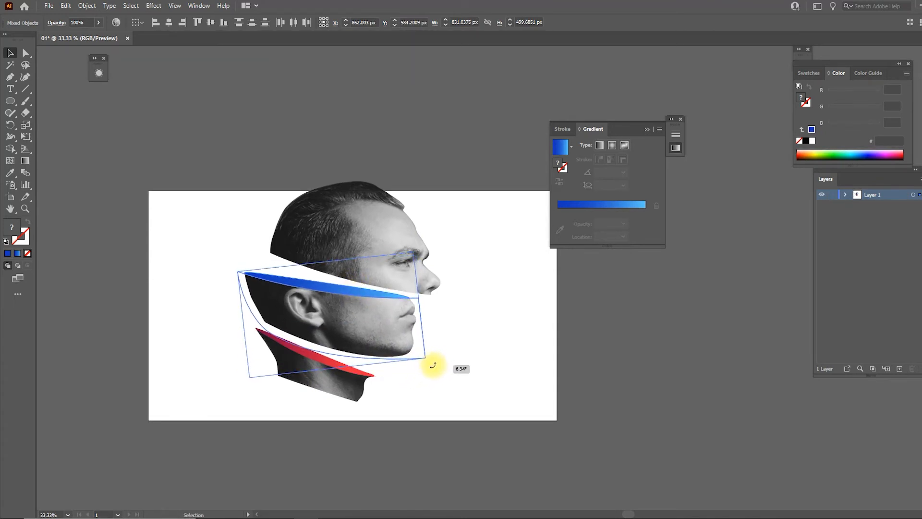
- Move all the head pieces together slightly down on the artboard
left_click(492, 274)
left_click_drag(253, 424, 253, 424)
left_click_drag(341, 294, 344, 305)
left_click(486, 332)
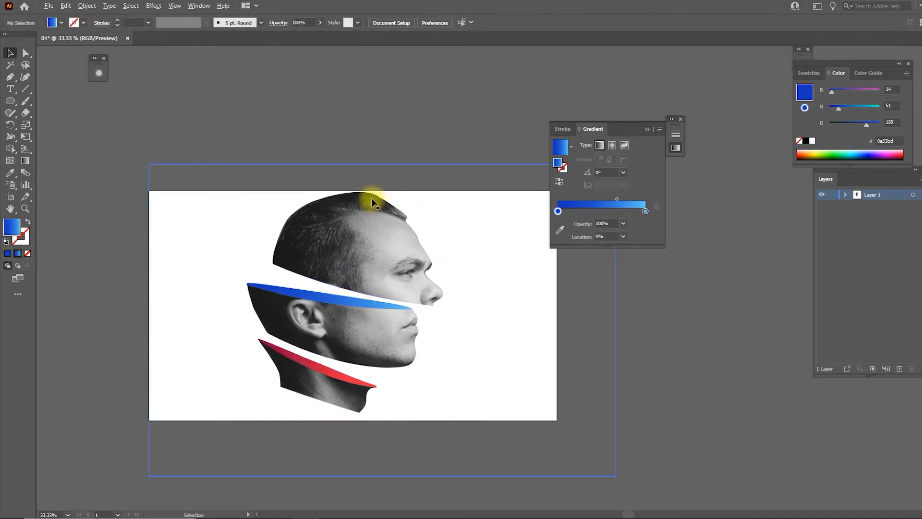
- Draw a closed, unfilled Pen path around the crown, with its lower edge curving from the back of the head to the forehead
scroll(368, 201, "up", 2)
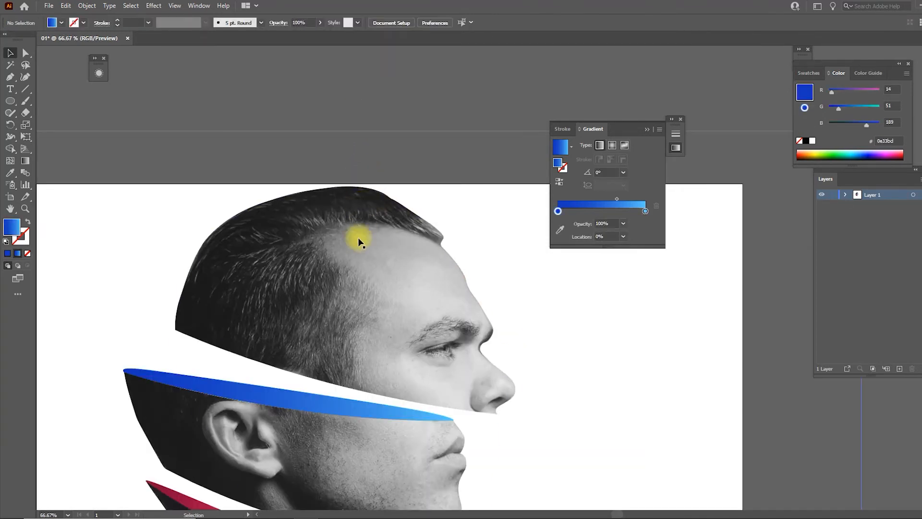
key("p")
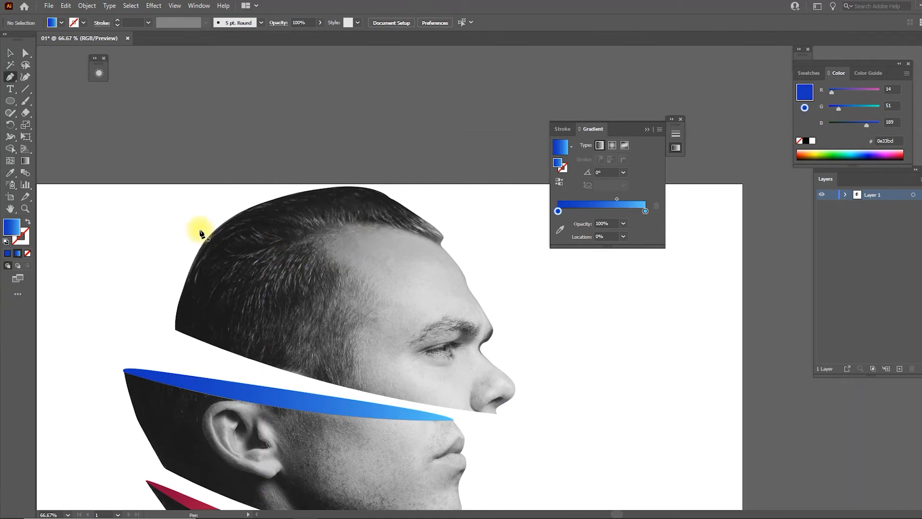
left_click(197, 219)
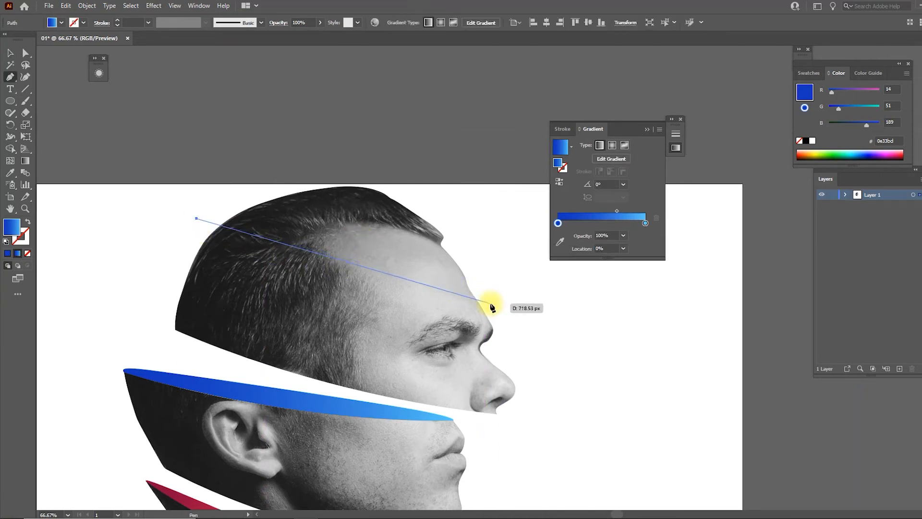
left_click_drag(565, 303, 697, 337)
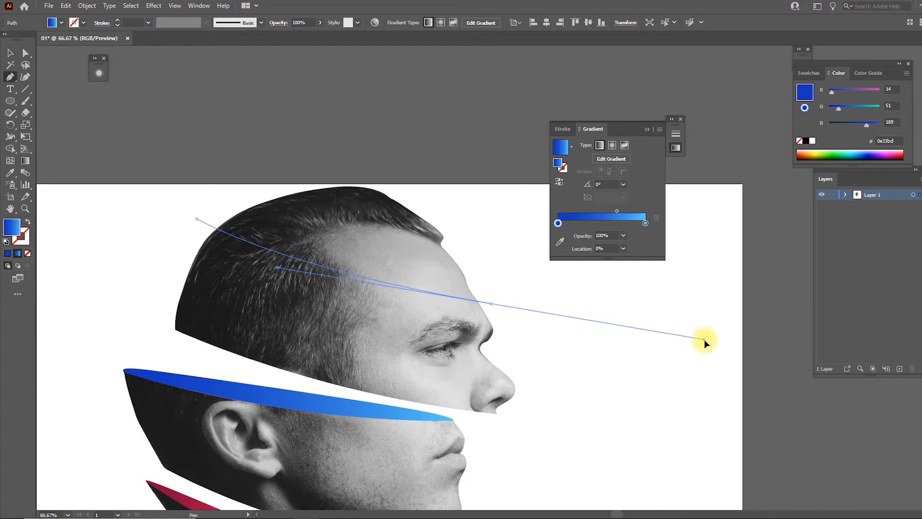
key("shift+x")
left_click(491, 303)
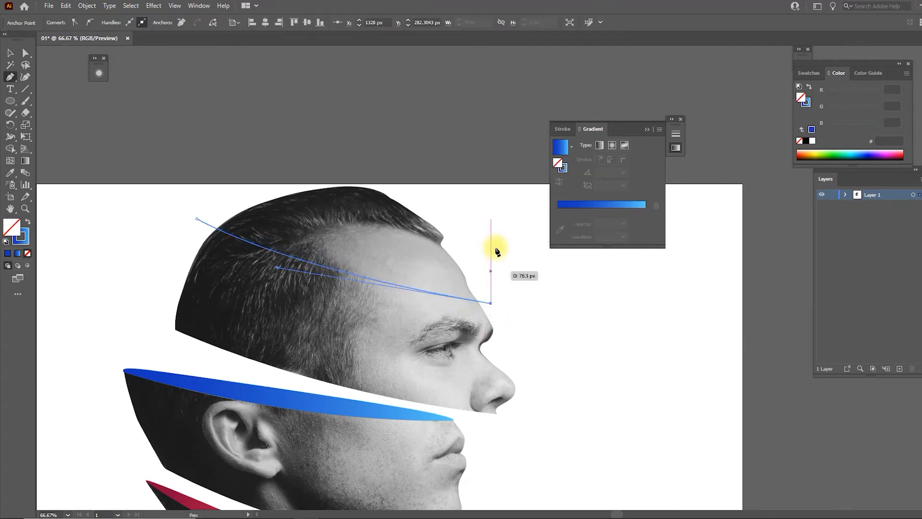
left_click(496, 159)
left_click(203, 133)
left_click(196, 219)
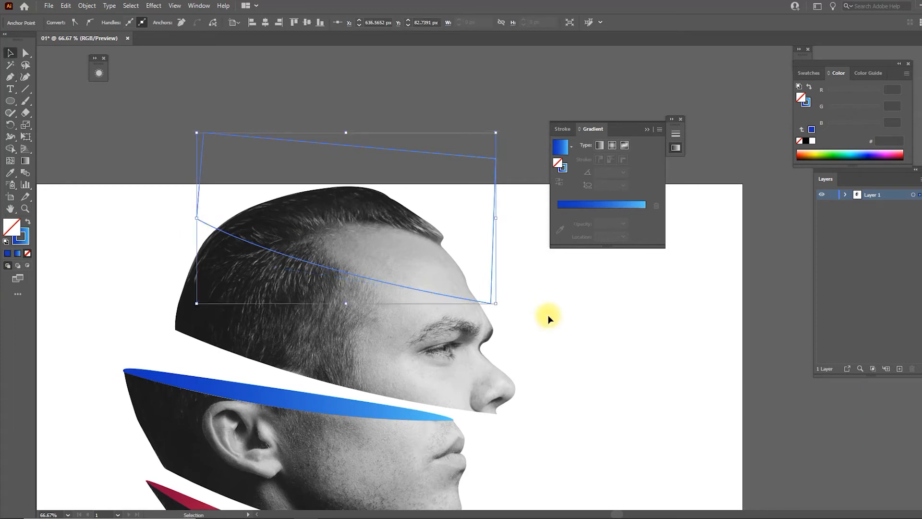
- Reshape the path around the eye-level section by moving its two upper corners below the upper head slice
key("v")
left_click(549, 315)
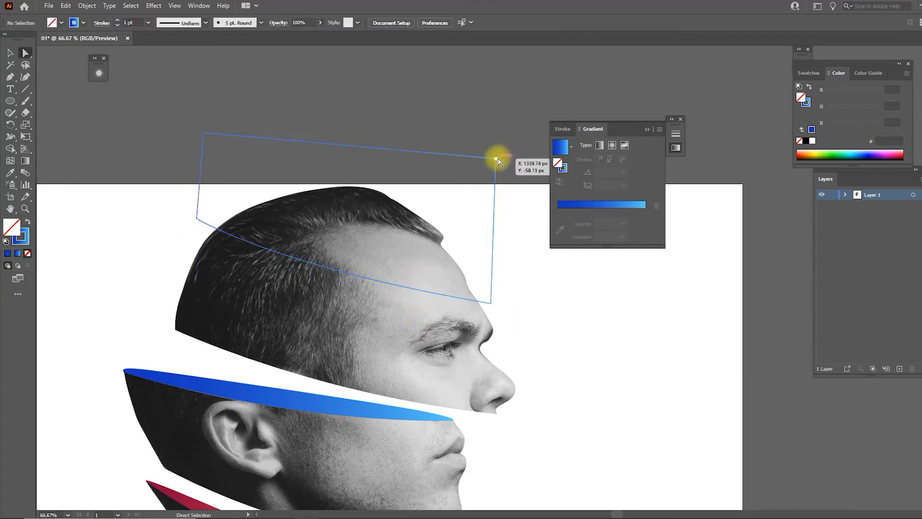
left_click_drag(495, 157, 537, 442)
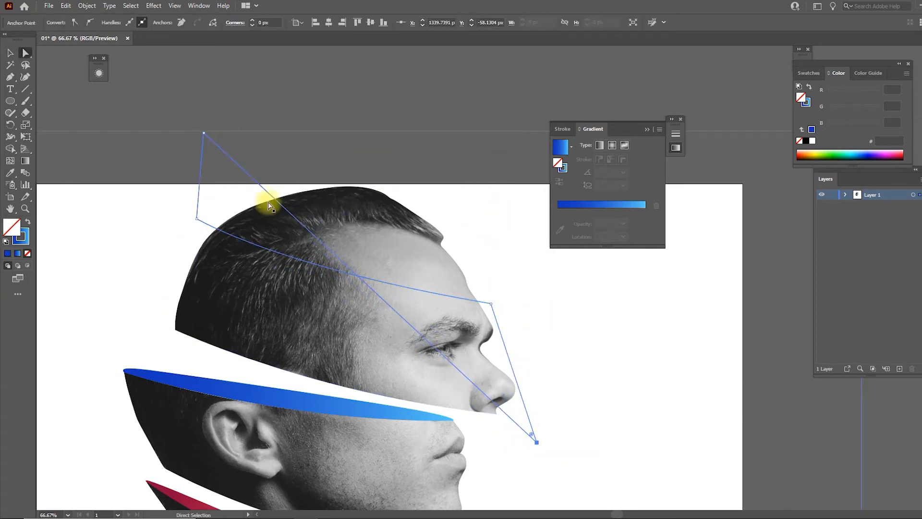
left_click_drag(203, 133, 152, 347)
left_click_drag(539, 443, 532, 434)
key("v")
left_click(590, 418)
- Make a clipping mask from the path and the upper head slice to isolate the eye-level section
left_click(445, 362)
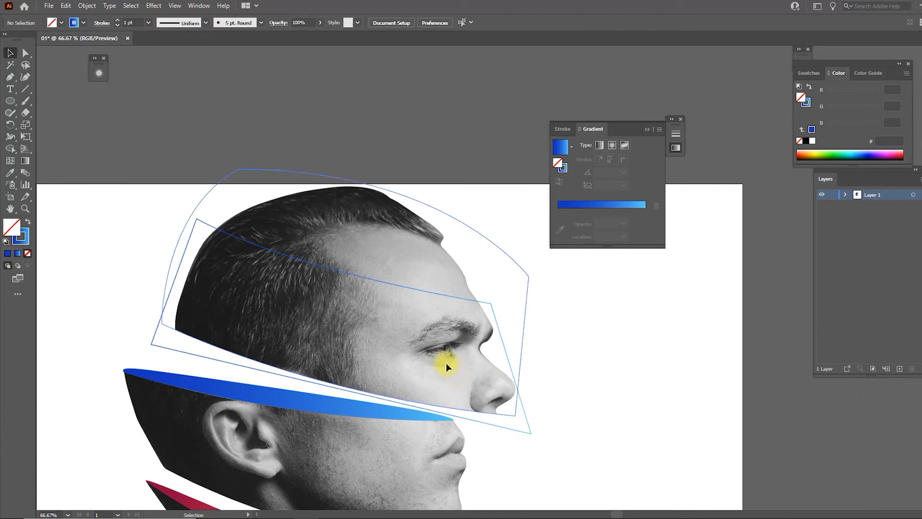
left_click(543, 470)
key("a")
left_click(526, 432)
key("v")
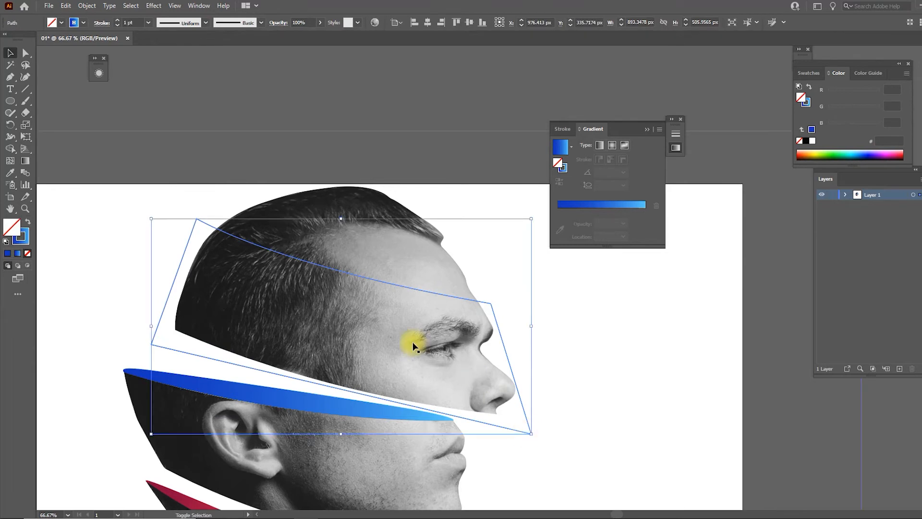
left_click(413, 342, "shift")
right_click(413, 342)
left_click(445, 429)
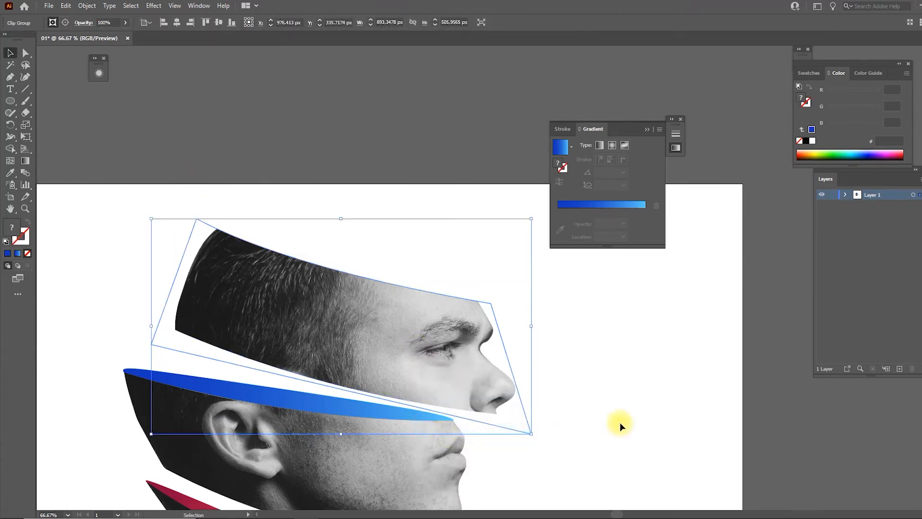
left_click(633, 408)
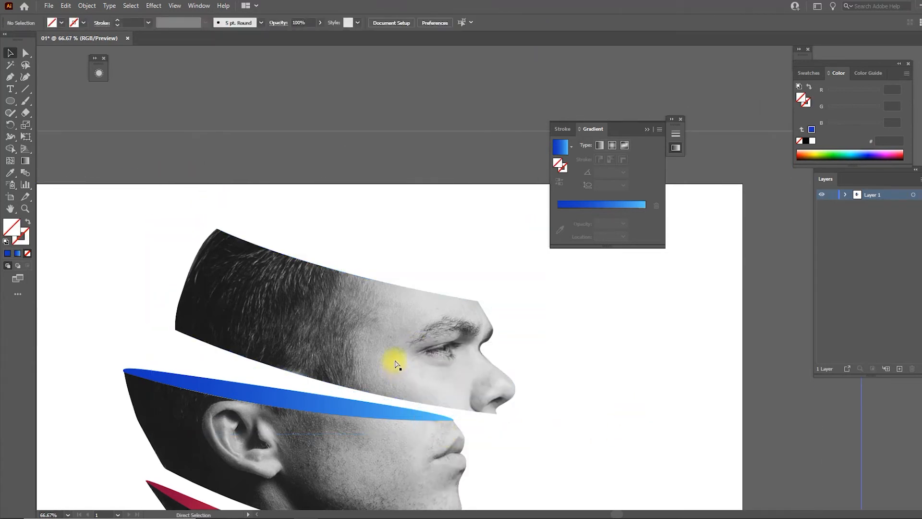
- Paste a copy of the eye-level clipped slice in front and release the copy's clipping mask
left_click(395, 363)
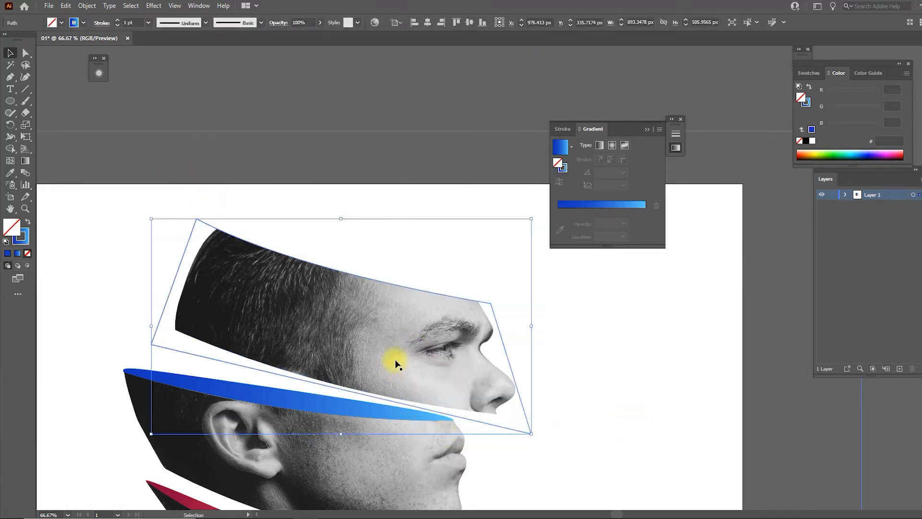
right_click(462, 351)
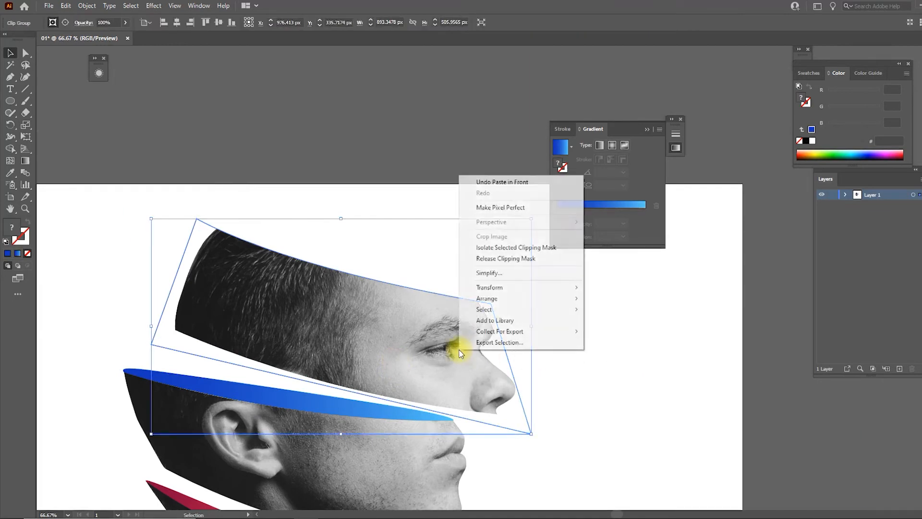
left_click(515, 259)
- Reshape the released path around the crown by moving its two lower corners above the head
key("a")
left_click_drag(518, 432, 495, 164)
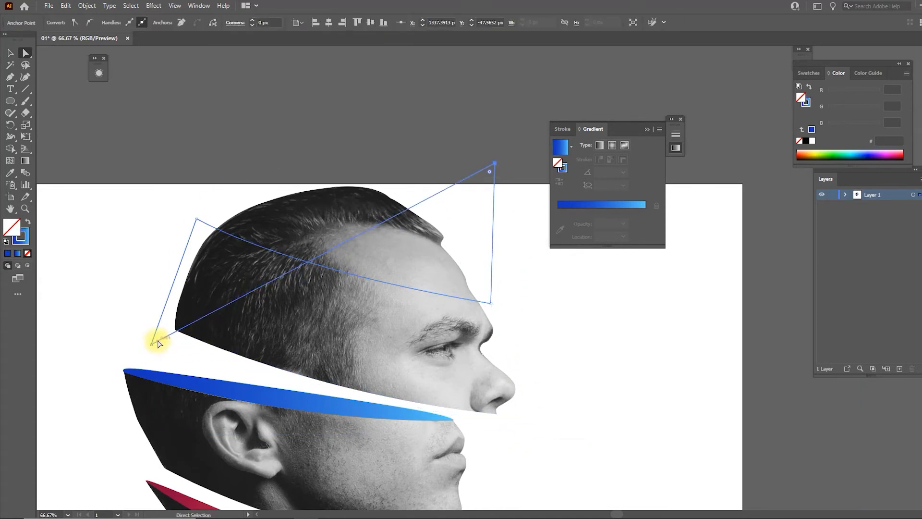
left_click_drag(153, 350, 251, 124)
key("v")
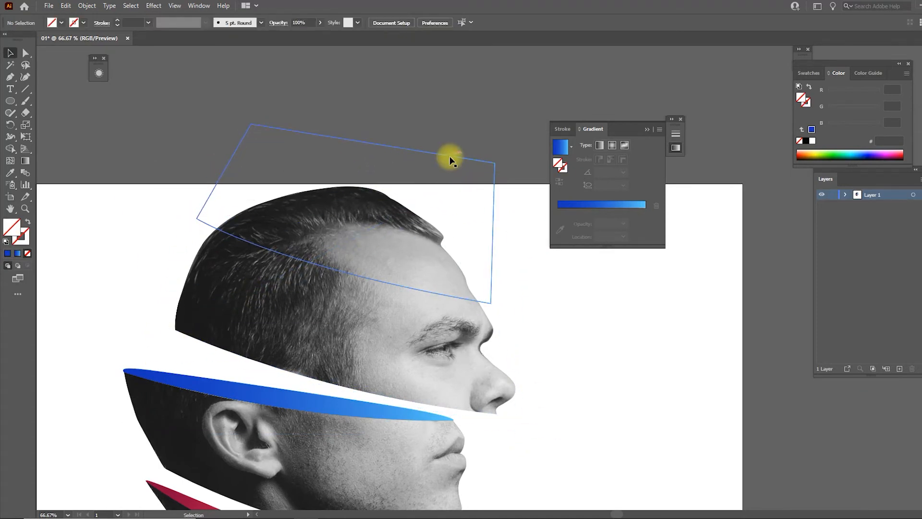
- Clip the copied upper head with the crown path and move the resulting crown slice up and forward from the eye-level slice
left_click(384, 222, "shift")
right_click(376, 226)
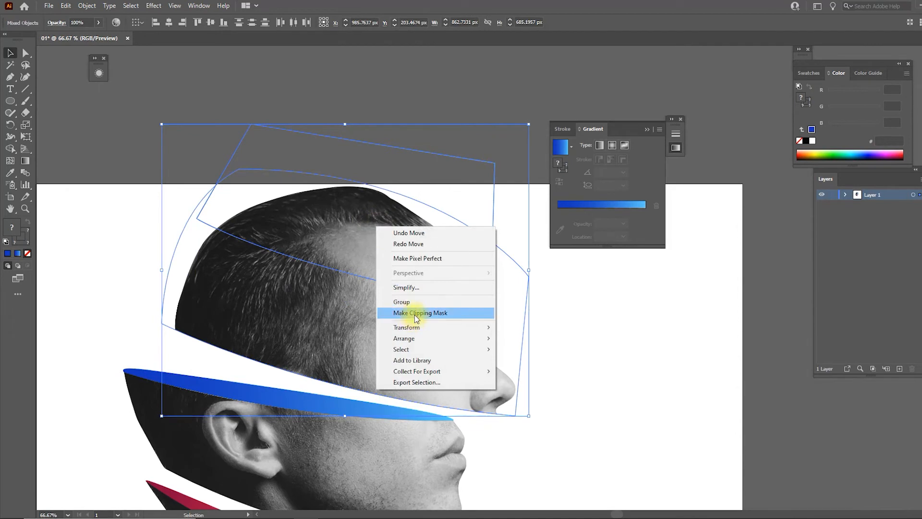
left_click(414, 315)
left_click(603, 320)
left_click_drag(382, 235, 415, 229)
left_click(580, 376)
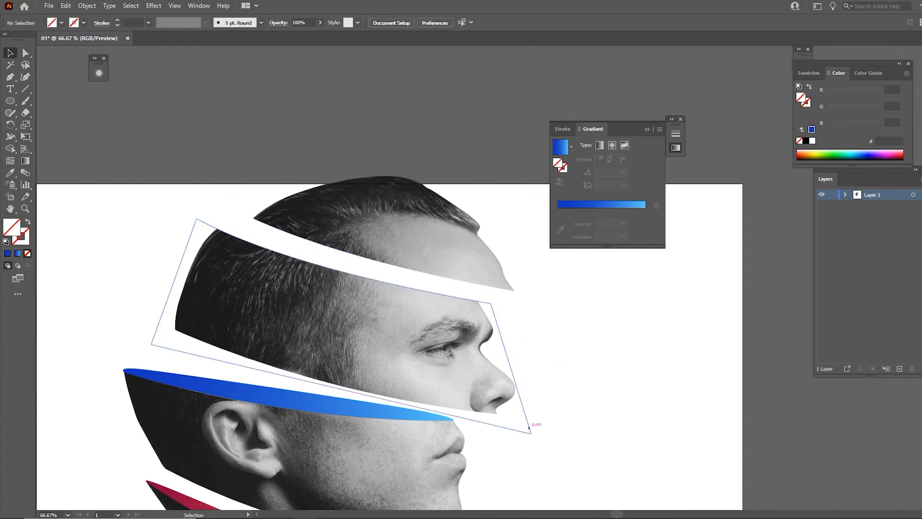
- Draw a Pen path along the eye-level slice's upper edge, from the back of the head to the forehead, shortening the front handle
scroll(313, 252, "up", 1)
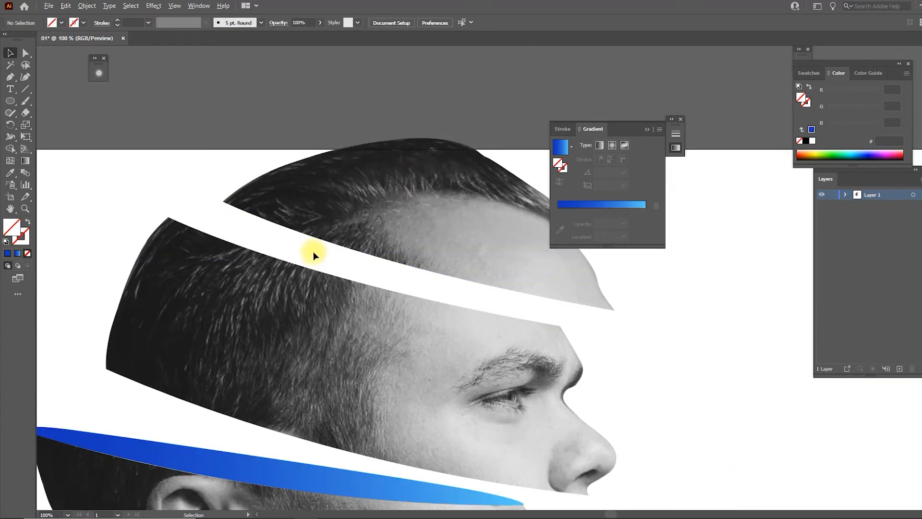
key("p")
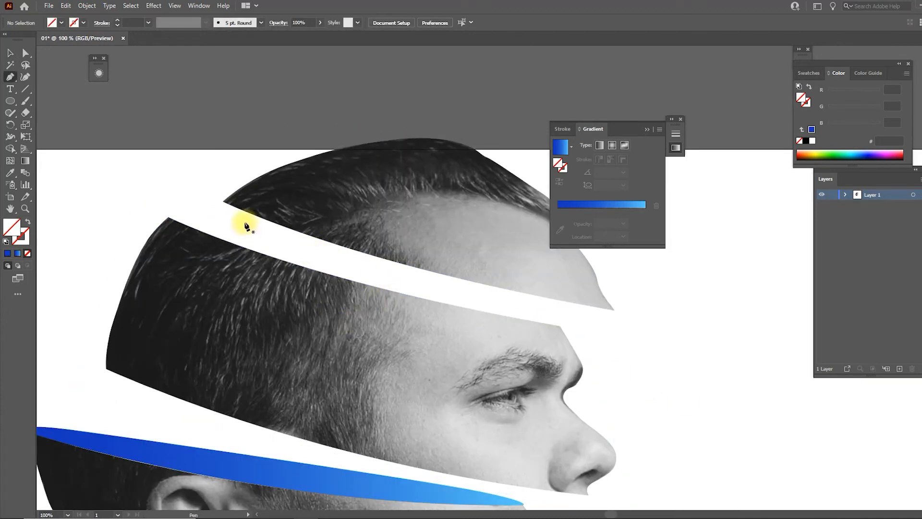
left_click(168, 217)
left_click_drag(562, 328, 828, 372)
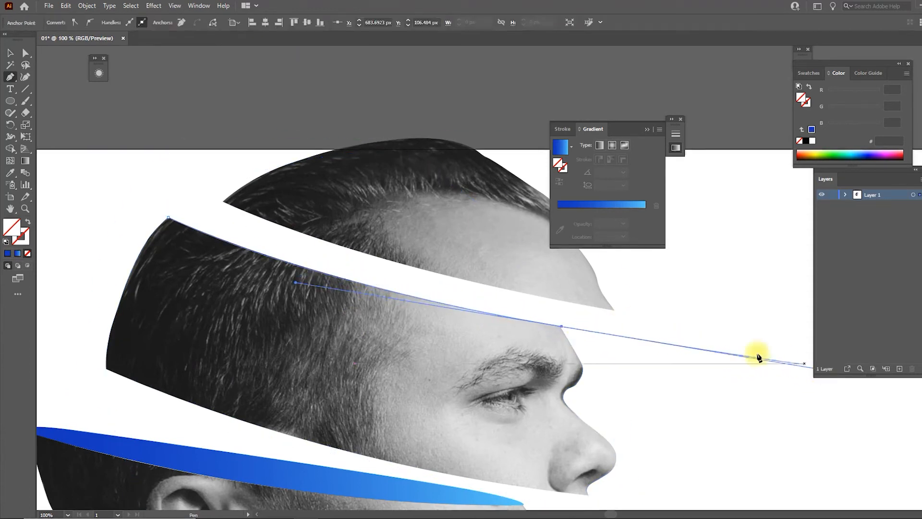
left_click_drag(757, 356, 699, 404)
left_click_drag(769, 418, 528, 376, "alt")
- Curve the path back through the gap to close the cut-surface shape, and align its front anchor with the forehead corner
left_click_drag(352, 325, 292, 315)
key("ctrl+z")
left_click_drag(110, 265, 78, 281)
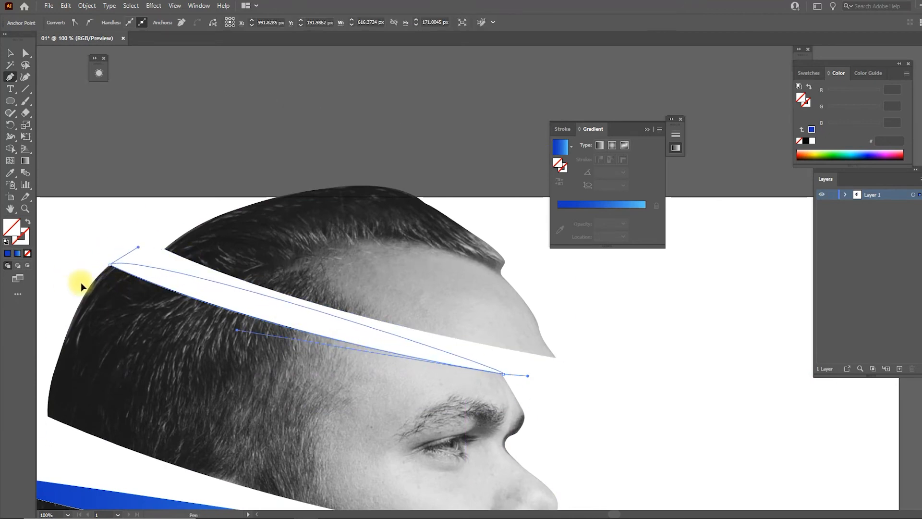
scroll(531, 371, "up", 1)
scroll(531, 368, "up", 1)
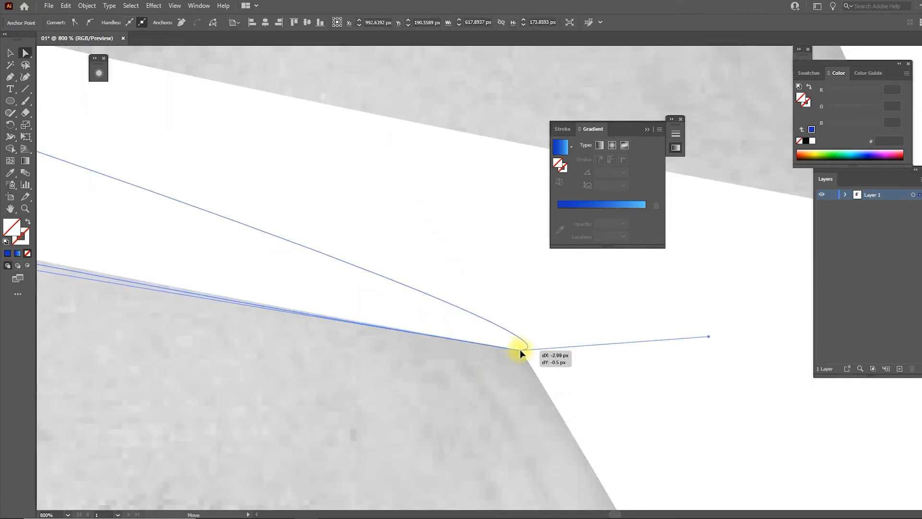
- Sample the lower-face slice's blue gradient with the Eyedropper and apply it to the new cut-surface shape
scroll(518, 353, "down", 3)
key("a")
key("i")
left_click(247, 387)
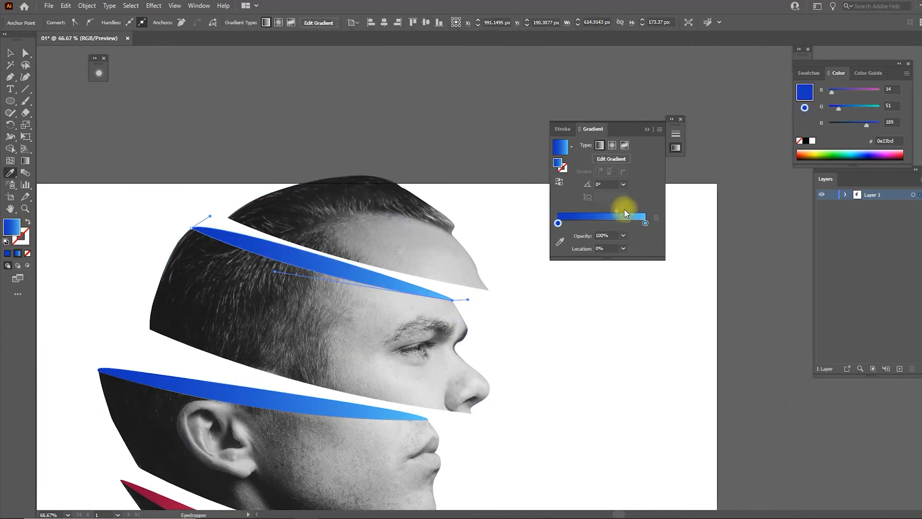
- Recolor the uppermost cut surface's gradient to run from red (bd1a3f) at the back to yellow-orange at the forehead, then deselect it
double_click(558, 222)
left_click(548, 326)
left_click(645, 223)
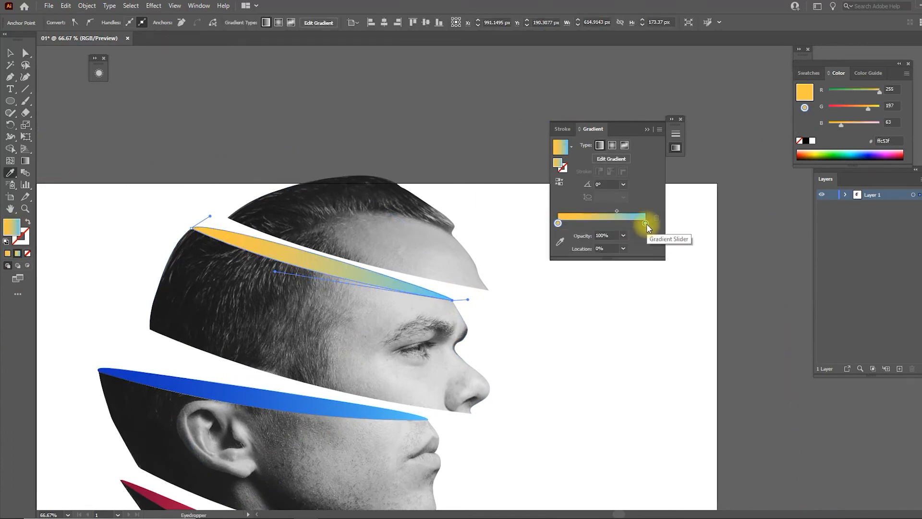
double_click(645, 223)
left_click(543, 326)
left_click(558, 224)
double_click(557, 223)
left_click_drag(601, 277, 599, 258)
left_click(539, 390)
key("ctrl+z")
key("v")
left_click(538, 390)
- Shift the eye-level slice with its red-orange cut surface and the crown slice slightly toward the back of the head
scroll(410, 317, "down", 4)
scroll(416, 384, "up", 3)
left_click_drag(471, 194, 542, 303)
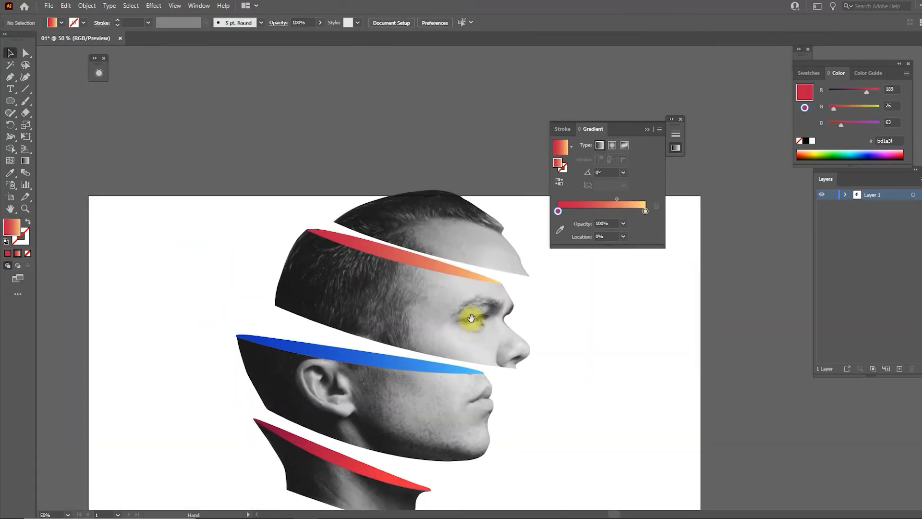
left_click(421, 319)
left_click_drag(541, 381, 546, 377)
left_click_drag(445, 306, 423, 302)
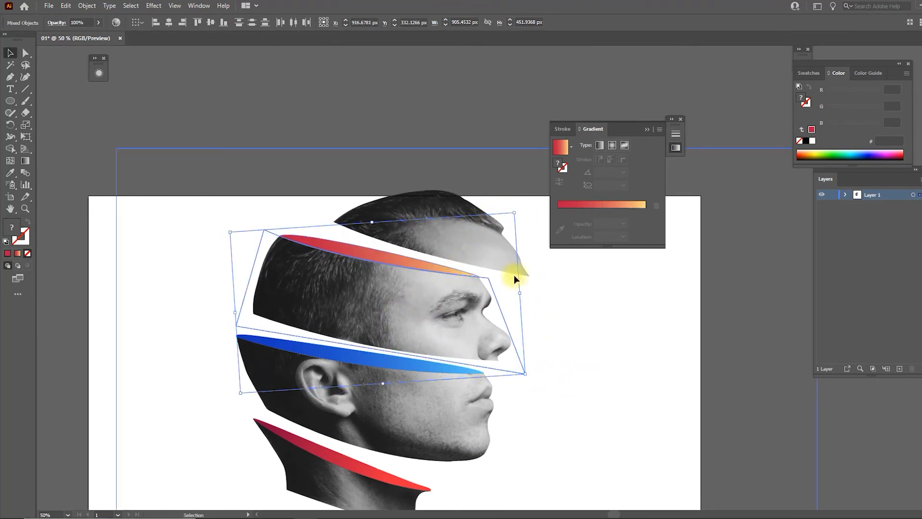
left_click(512, 191)
left_click_drag(434, 451, 360, 422)
left_click_drag(397, 197, 377, 192)
left_click_drag(474, 107, 339, 360)
left_click_drag(298, 489, 298, 489)
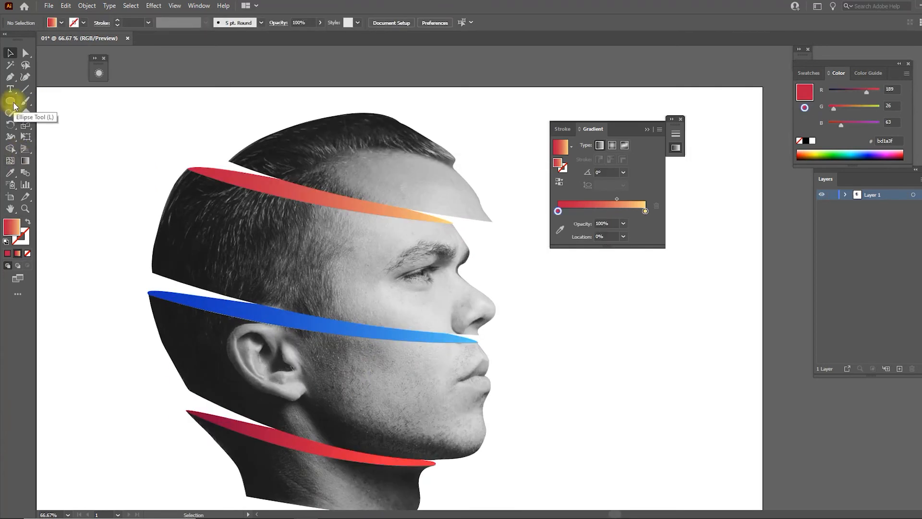
- Draw an ellipse about 716 × 81 px over the blue cut surface and fill it with dark gray sampled from the portrait
left_click(10, 76)
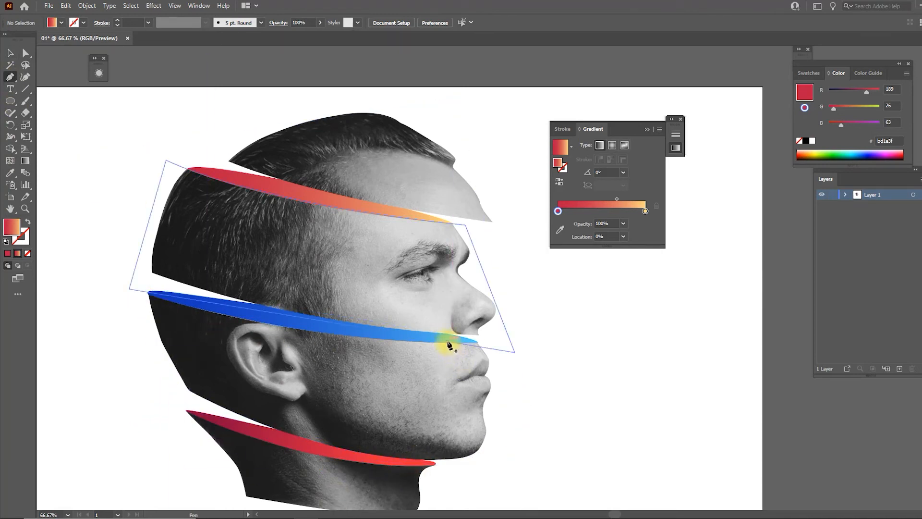
left_click_drag(10, 101, 18, 110)
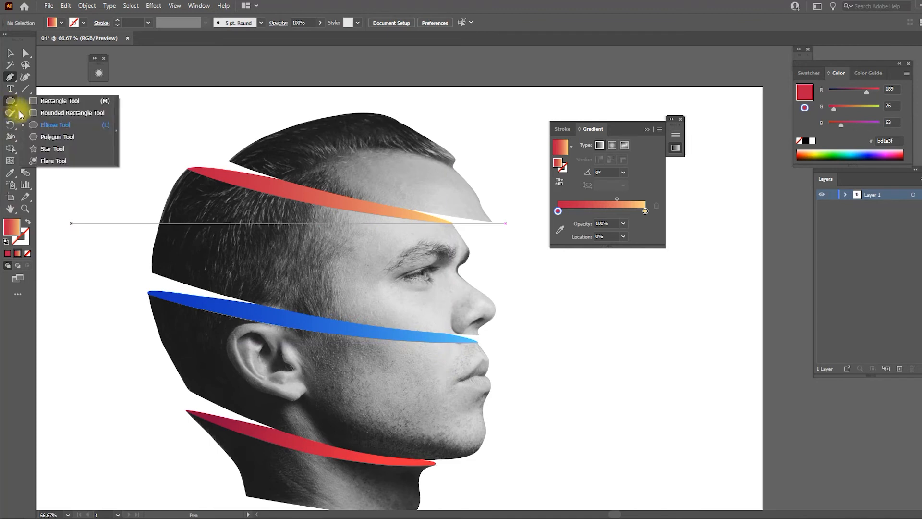
left_click(49, 124)
left_click_drag(153, 289, 452, 325)
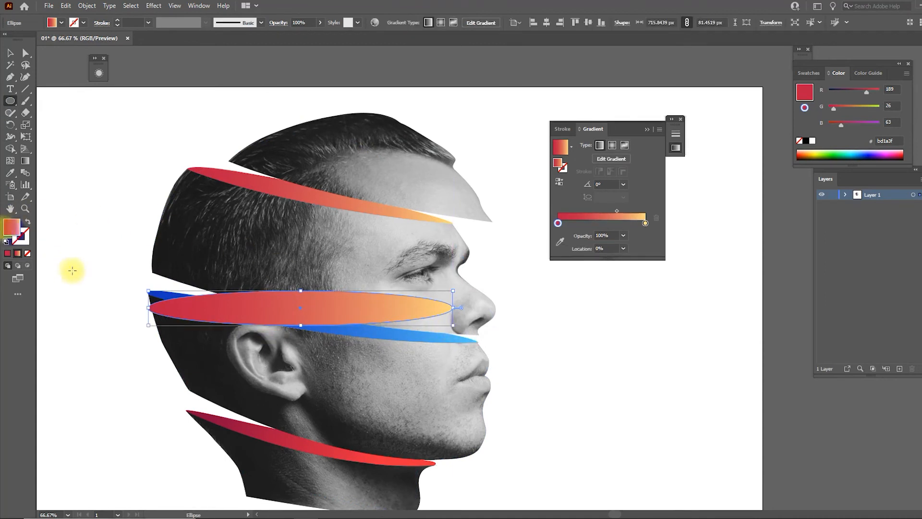
left_click(10, 172)
left_click(264, 274)
- Rotate the dark ellipse clockwise to follow the slope of the blue cut surface and position it over that surface
left_click(11, 53)
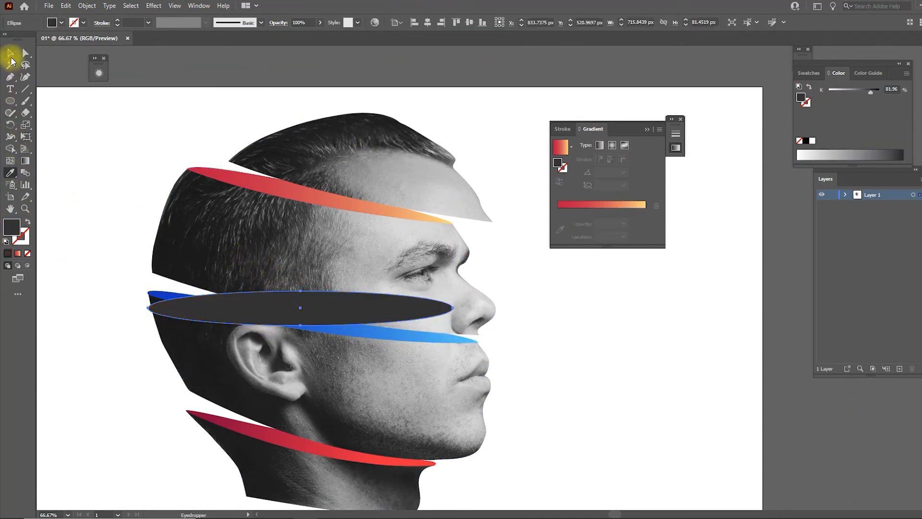
mouse_move(458, 328)
left_mouse_down()
mouse_move(447, 344)
mouse_move(457, 346)
left_mouse_up()
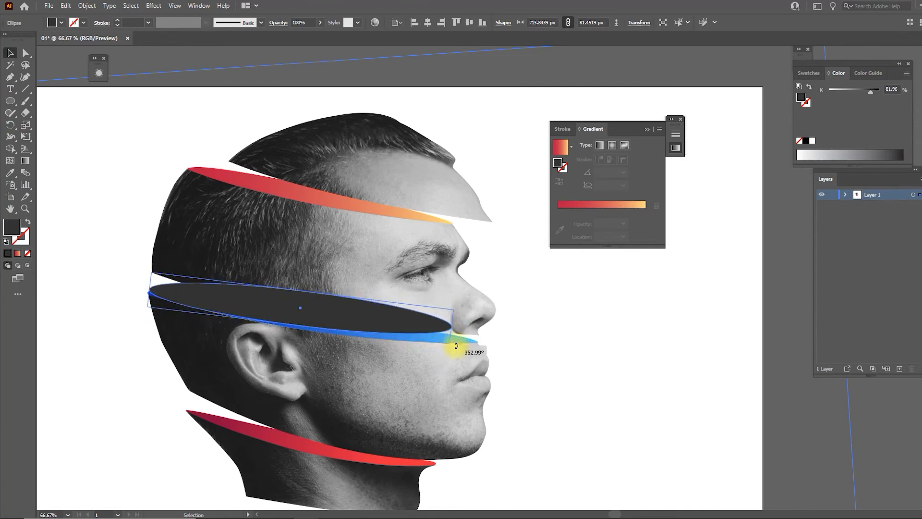
mouse_move(409, 324)
left_mouse_down()
mouse_move(406, 334)
mouse_move(404, 325)
left_mouse_up()
mouse_move(454, 352)
left_mouse_down()
mouse_move(445, 354)
mouse_move(449, 361)
mouse_move(442, 347)
left_mouse_up()
left_click_drag(408, 331, 416, 327)
- Darken the ellipse's fill to 94.12% black and soften its edges with a Gaussian Blur
double_click(8, 226)
left_click_drag(572, 367, 563, 377)
left_click(796, 261)
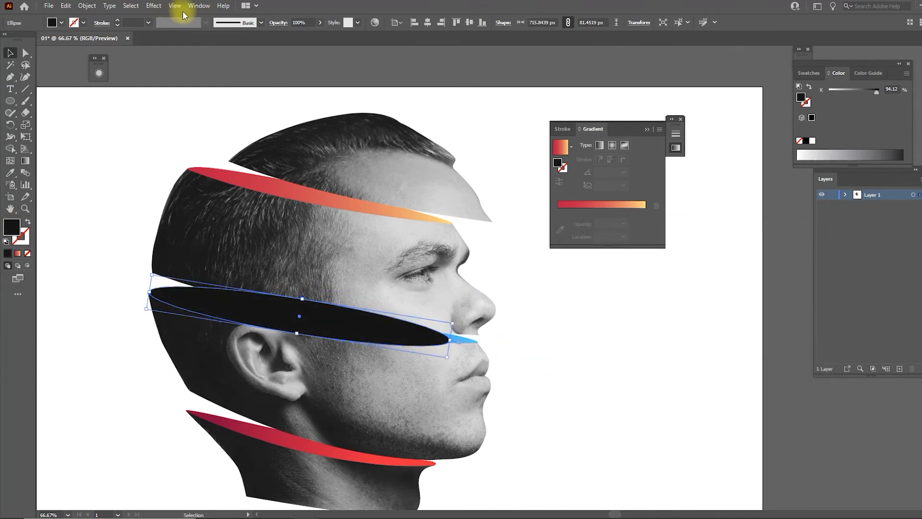
left_click(153, 6)
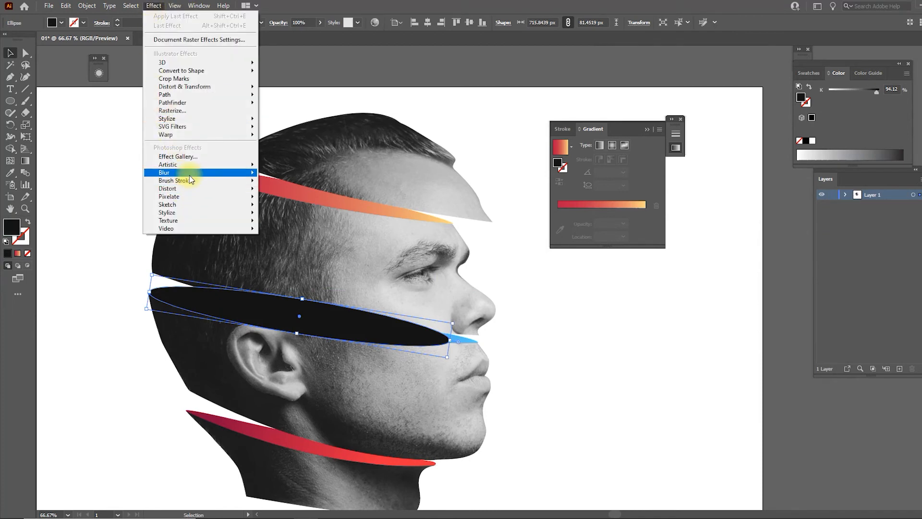
mouse_move(202, 173)
left_click(315, 178)
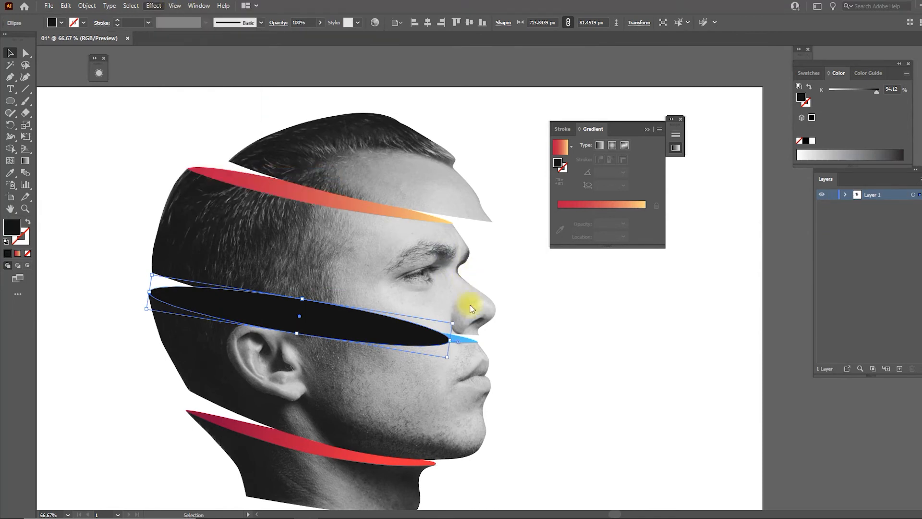
left_click(648, 294)
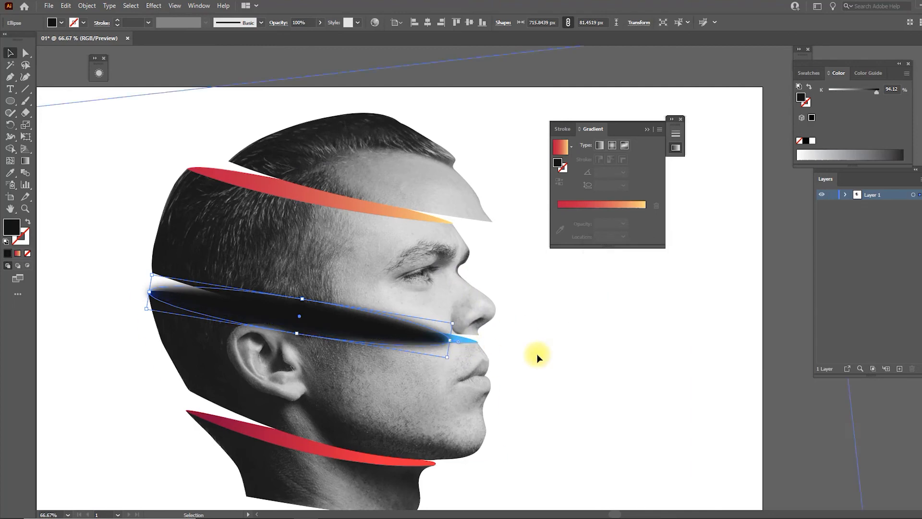
- Cut the blurred ellipse, select the blue cut surface, and paste the ellipse back in place
left_click(66, 5)
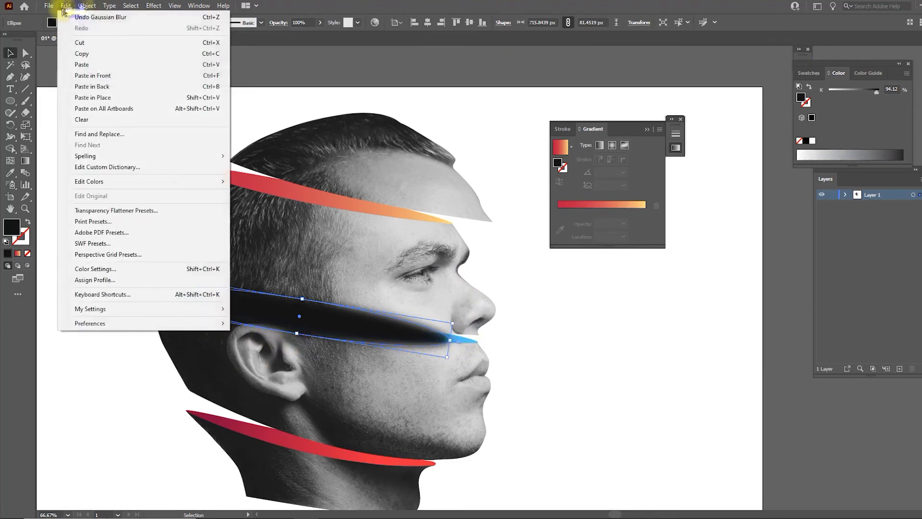
left_click(102, 44)
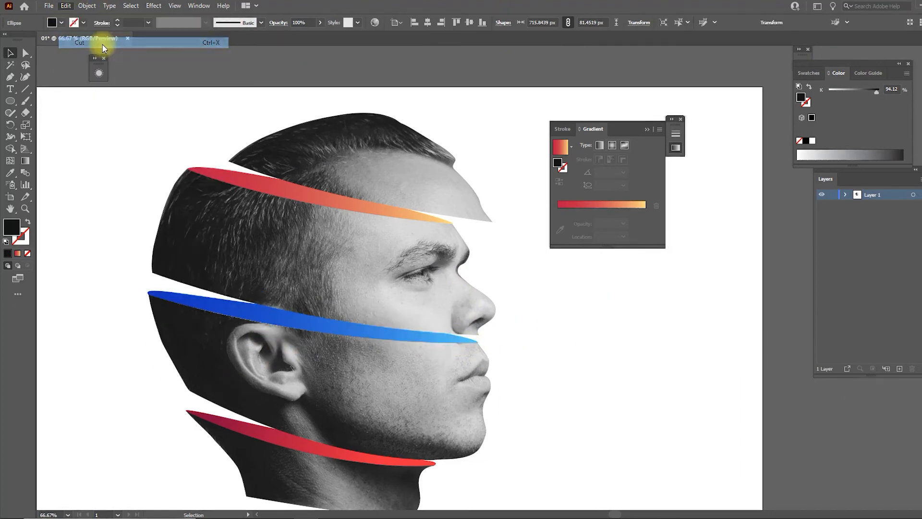
left_click(266, 315)
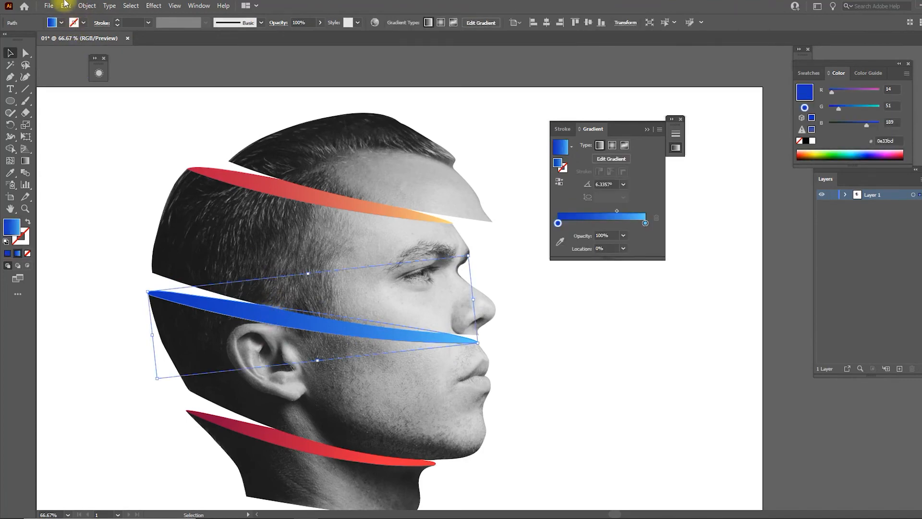
left_click(66, 5)
left_click(108, 98)
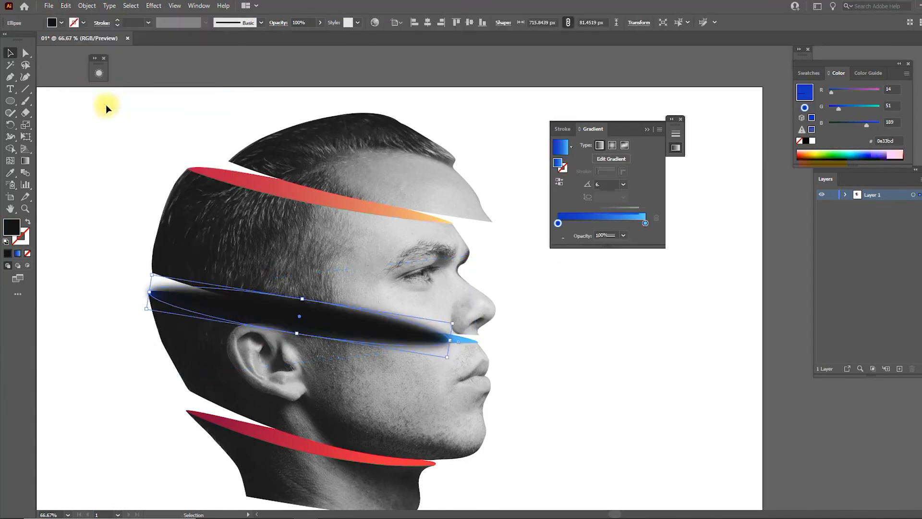
- Lower the blurred ellipse's opacity to 47% and flatten it over the lower edge of the blue cut surface
left_click(320, 23)
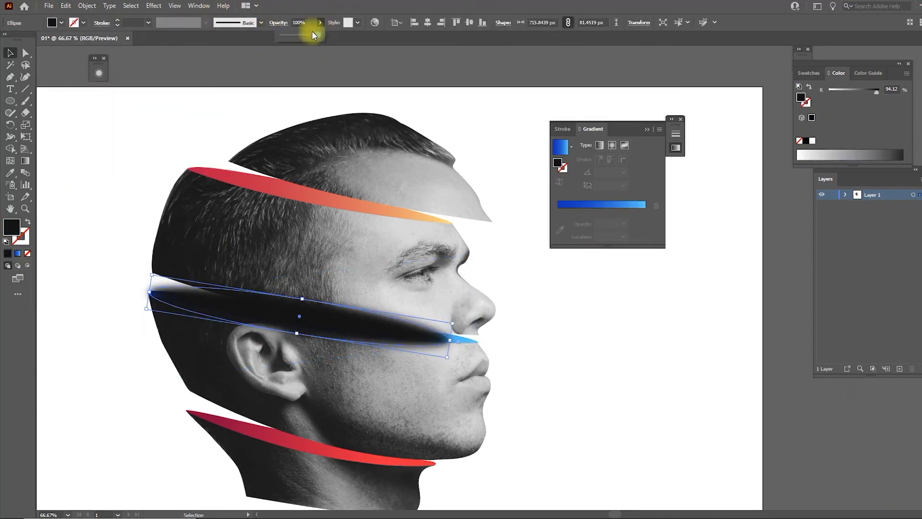
left_click_drag(309, 32, 299, 33)
left_click(139, 247)
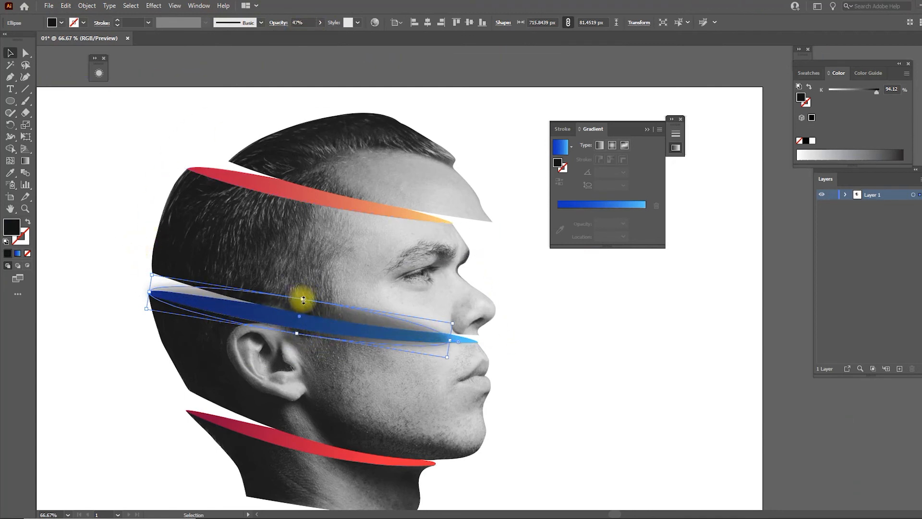
left_click_drag(303, 301, 300, 312)
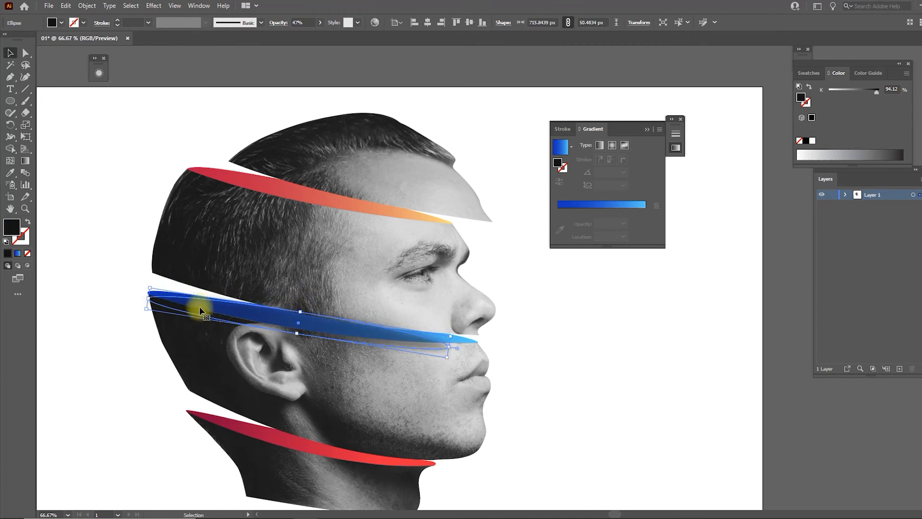
left_click_drag(446, 361, 449, 361)
left_click_drag(383, 335, 380, 336)
mouse_move(297, 333)
left_mouse_down()
mouse_move(298, 344)
mouse_move(300, 329)
left_mouse_up()
- Reshape the shadow ellipse by fitting its front and back anchors to the blue cut surface and moving its lower anchor toward the back
key("a")
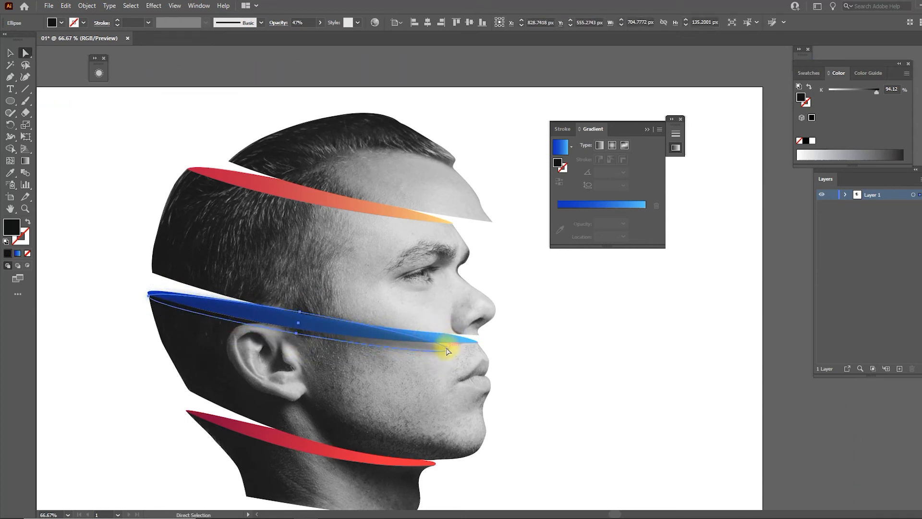
left_click_drag(447, 349, 448, 342)
key("ctrl+z")
scroll(301, 352, "up", 1)
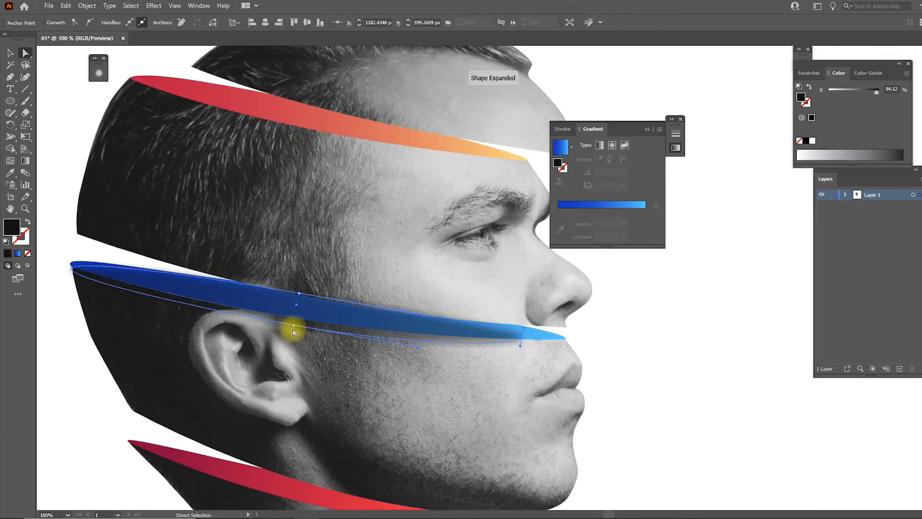
left_click(294, 328)
mouse_move(72, 271)
left_mouse_down()
mouse_move(58, 261)
mouse_move(72, 264)
left_mouse_up()
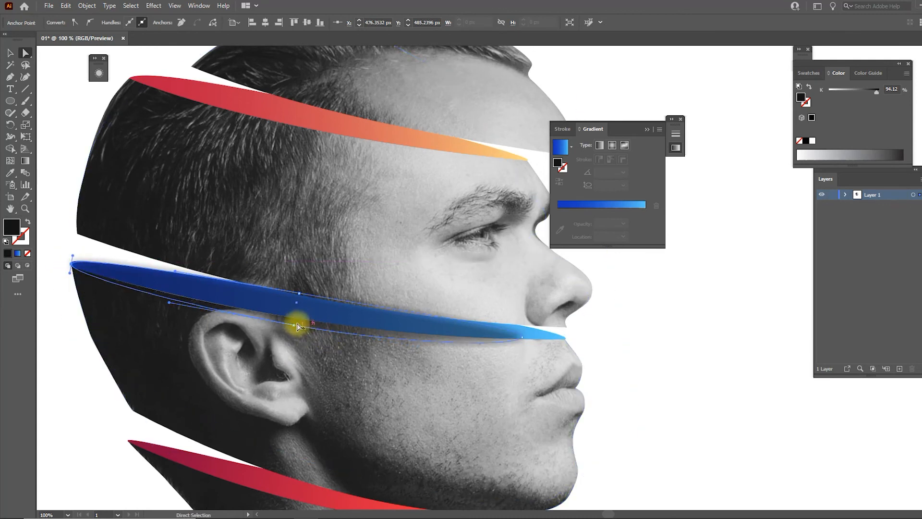
left_click_drag(295, 329, 210, 339)
left_click(748, 377)
- Adjust the handles of the shadow's front anchor so it tapers into the tip of the blue cut surface
scroll(684, 351, "down", 3)
left_click_drag(694, 317, 518, 328)
scroll(442, 369, "up", 2)
left_click(438, 354)
scroll(438, 354, "up", 2)
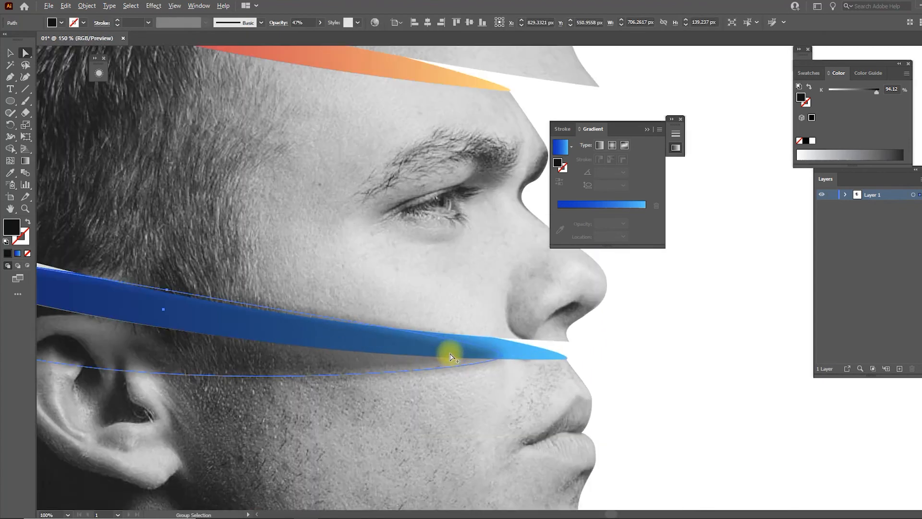
left_click(501, 360)
mouse_move(504, 343)
left_mouse_down()
mouse_move(503, 333)
mouse_move(491, 344)
left_mouse_up()
left_click_drag(491, 376, 388, 358)
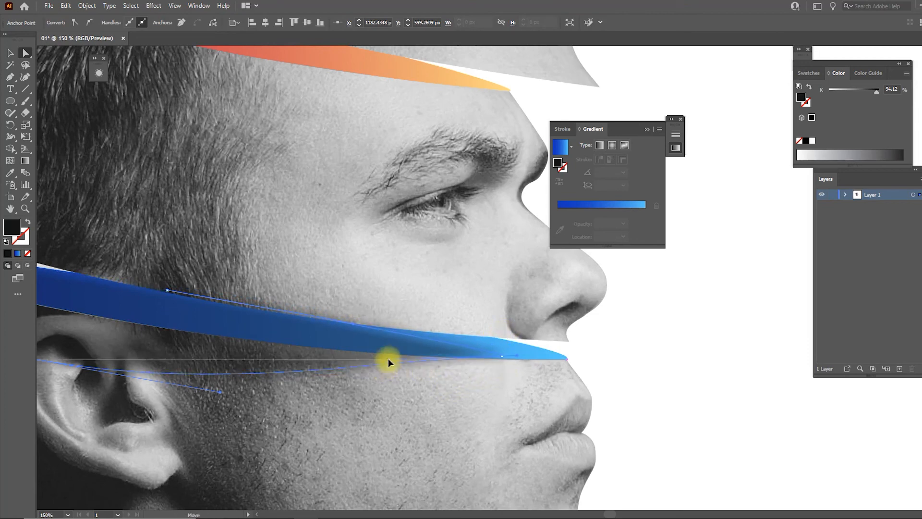
key("ctrl+0")
left_click(733, 388)
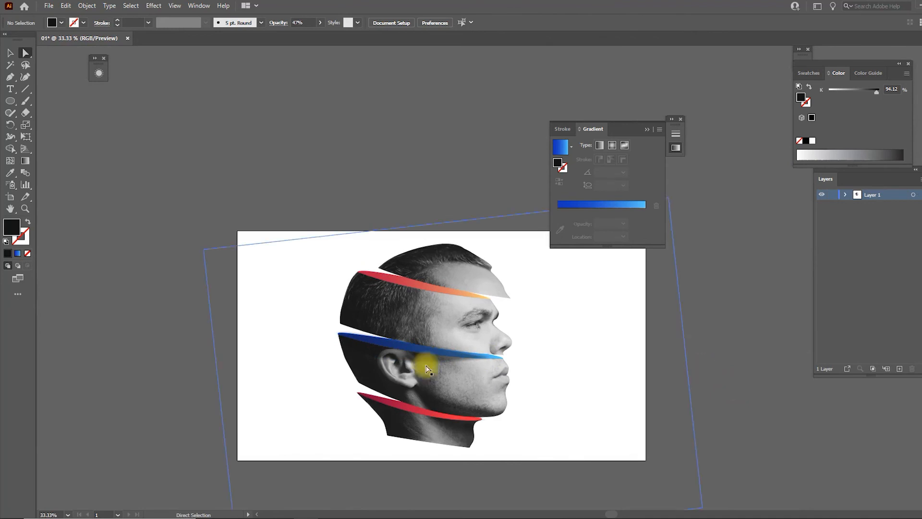
- Copy the shadow onto the eye-level slice's red-orange cut surface and pull its front anchor back inside the tip
key("v")
left_click_drag(408, 348, 438, 290)
scroll(459, 296, "up", 2)
key("a")
left_click_drag(557, 298, 508, 301)
scroll(478, 293, "up", 1)
- Adjust the copied shadow's upper-edge and front handles to follow the slope of the red-orange cut surface
left_click_drag(370, 261, 274, 234)
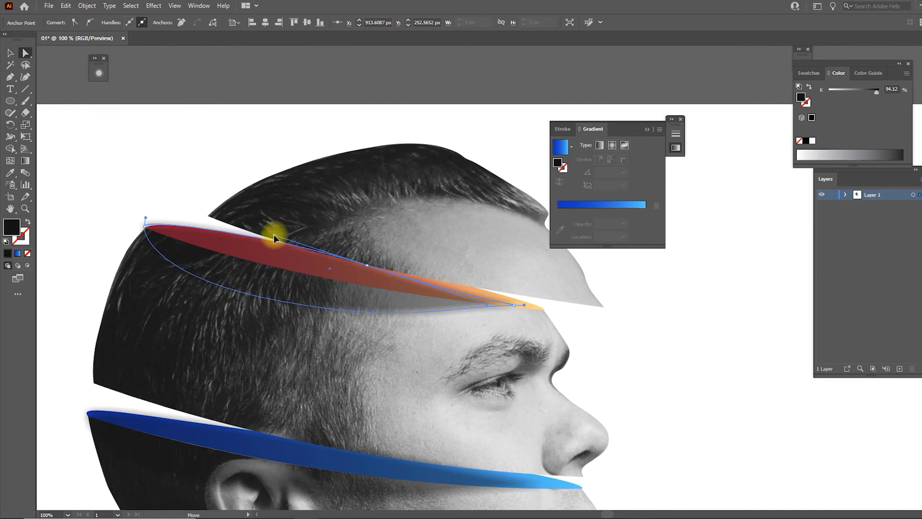
left_click(487, 305)
left_click_drag(488, 303, 451, 290)
scroll(500, 302, "up", 1)
left_click_drag(529, 311, 493, 310)
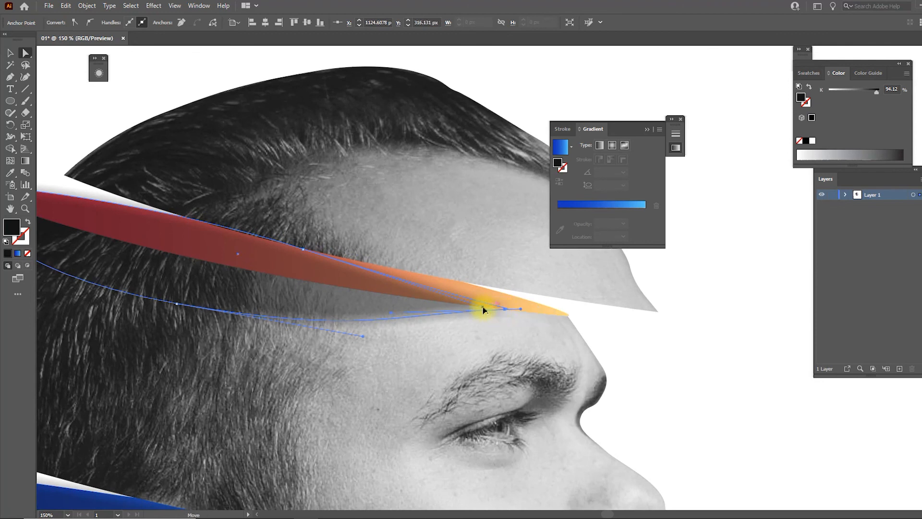
left_click(476, 301)
left_click(503, 310)
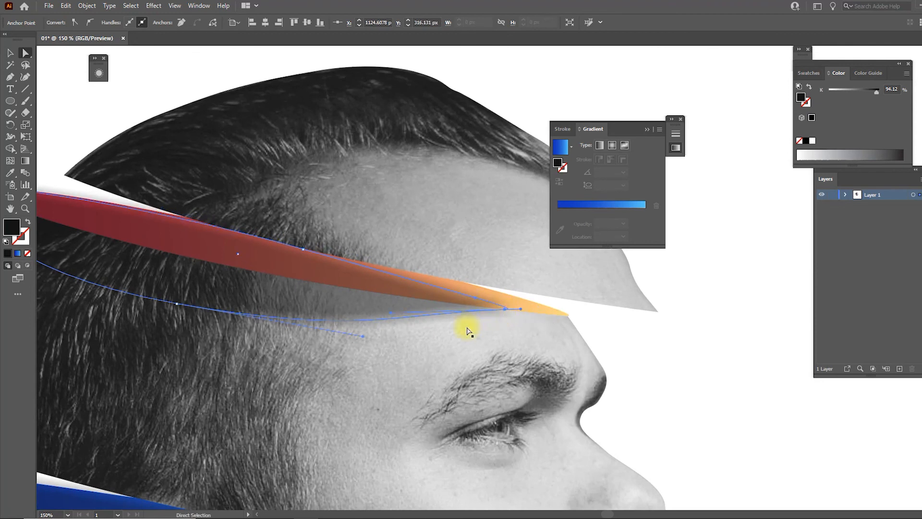
- Extend both handles of the copied shadow's lower anchor to smooth its bottom curve across the hair and forehead
left_click_drag(362, 336, 369, 326)
key("ctrl+z")
left_click(362, 311)
left_click(176, 304)
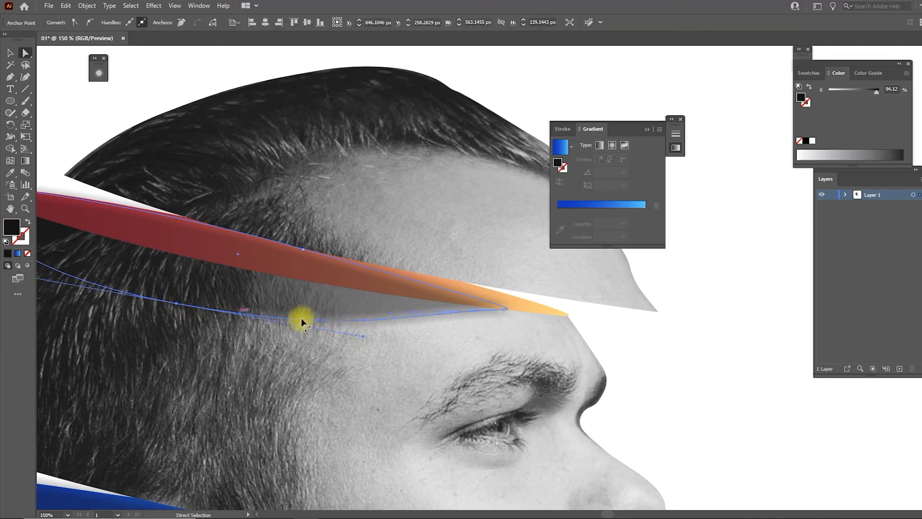
left_click_drag(363, 338, 391, 325)
key("ctrl+minus")
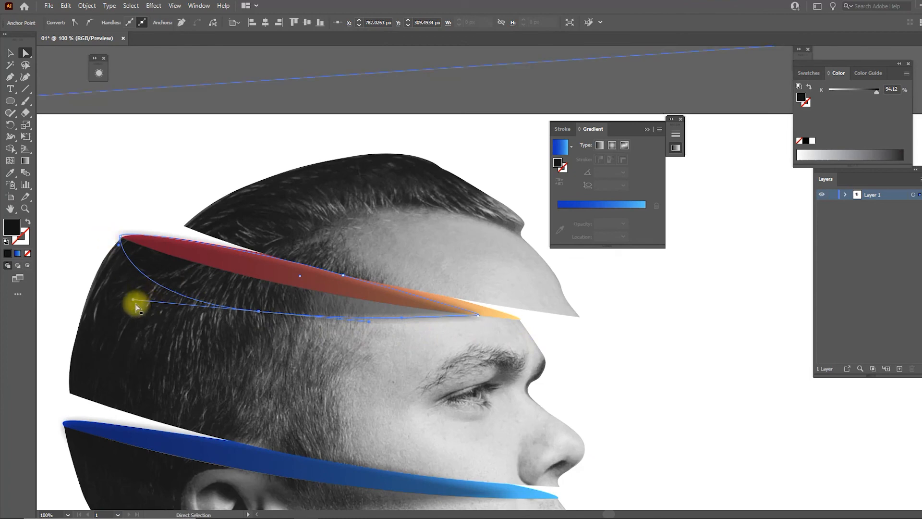
left_click_drag(136, 305, 80, 298)
- Refine the copied shadow's curve at the back corner of the red-orange cut surface and deselect it
scroll(120, 236, "up", 2)
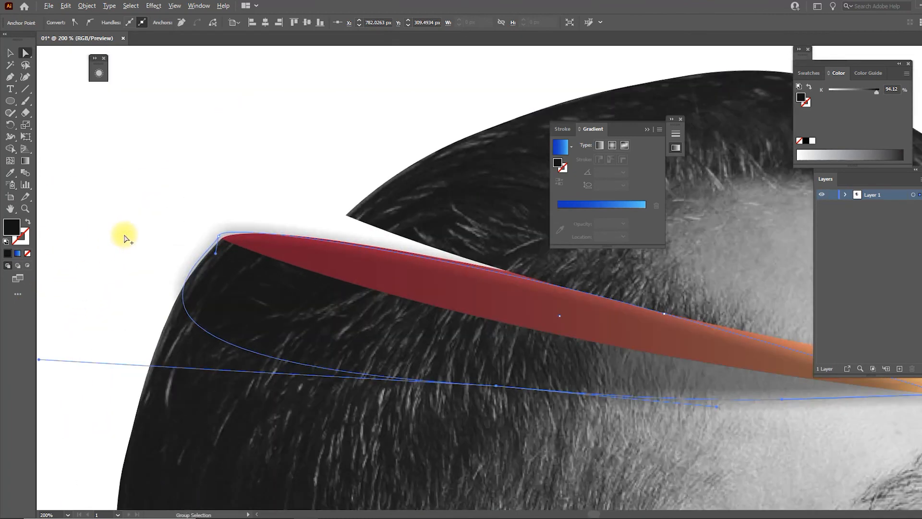
scroll(211, 226, "up", 2)
left_click_drag(229, 246, 230, 254)
left_click_drag(238, 213, 323, 210)
scroll(318, 214, "down", 2)
left_click(164, 236)
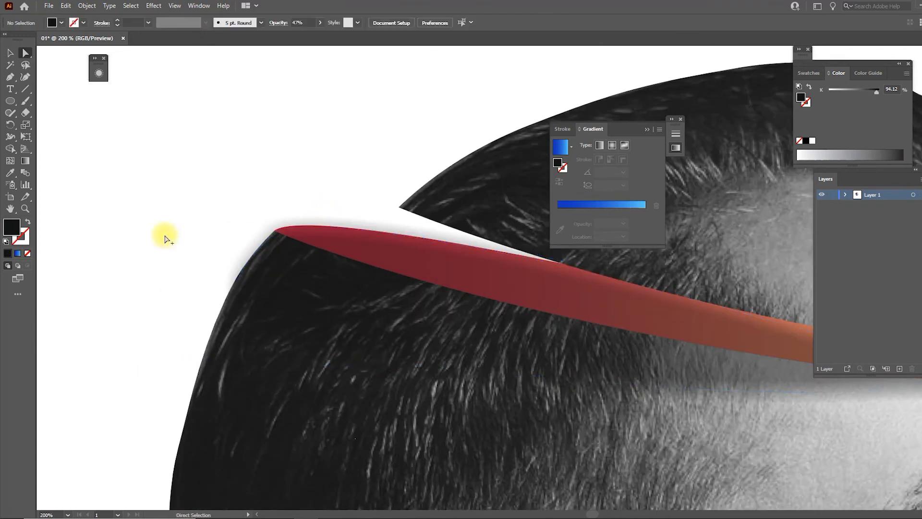
scroll(216, 254, "down", 6)
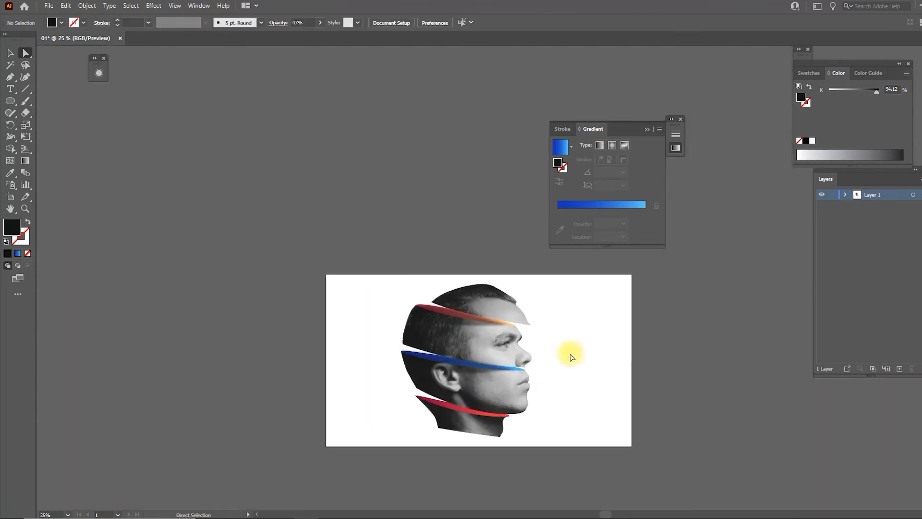
scroll(545, 342, "up", 1)
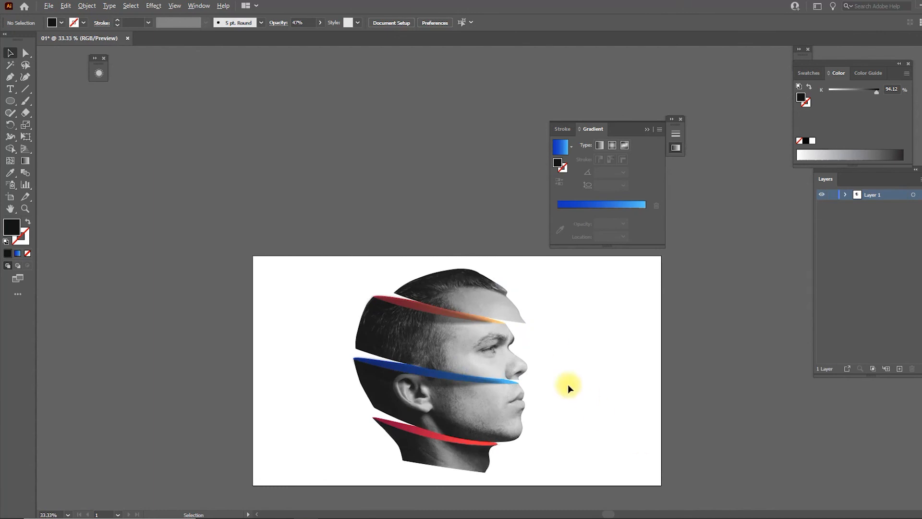
- Move the crown slice back and slightly up so its corners line up above the eye-level slice
scroll(472, 281, "up", 1)
mouse_move(502, 309)
left_mouse_down()
mouse_move(469, 295)
mouse_move(469, 307)
mouse_move(498, 312)
left_mouse_up()
scroll(498, 312, "down", 1)
left_click(620, 385)
left_click_drag(619, 385, 533, 313)
scroll(376, 332, "up", 1)
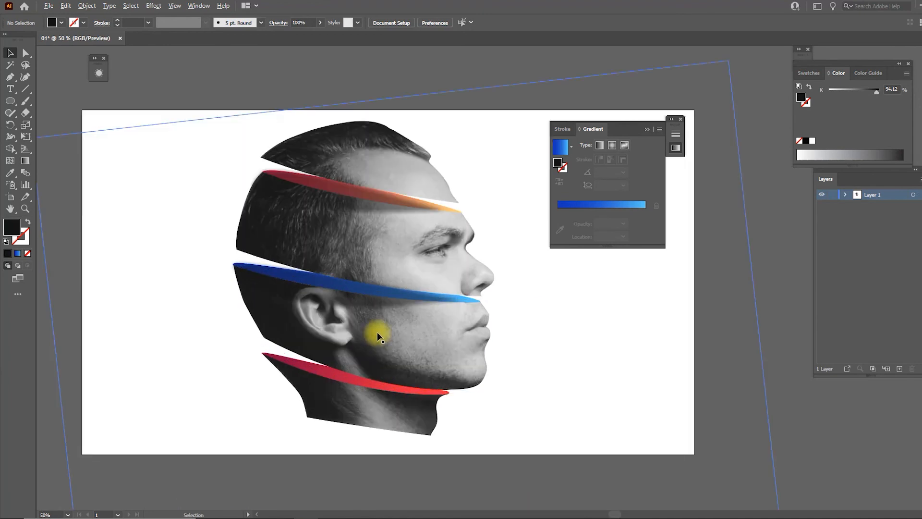
- Copy the shadow onto the neck slice's red cut surface and pull its front anchor back to the surface's front tip
left_click_drag(376, 299, 413, 383)
scroll(413, 383, "up", 4)
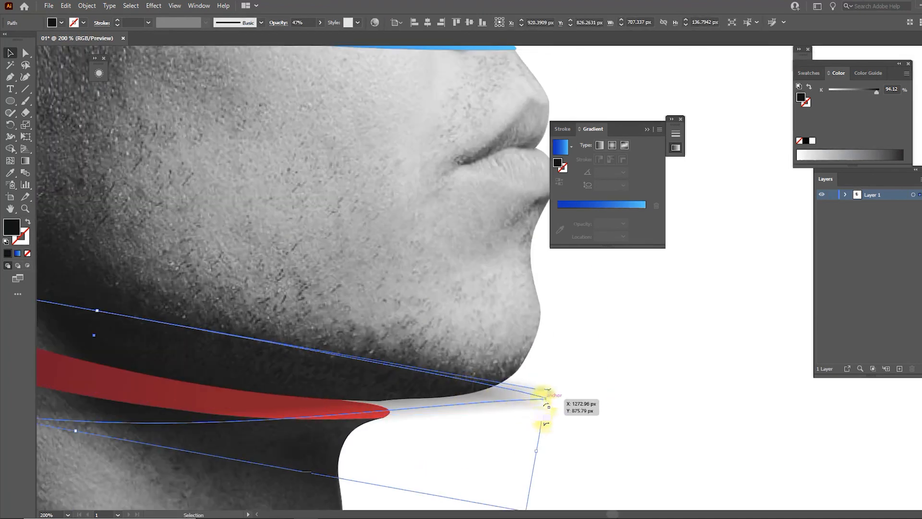
key("a")
left_click_drag(531, 399, 346, 405)
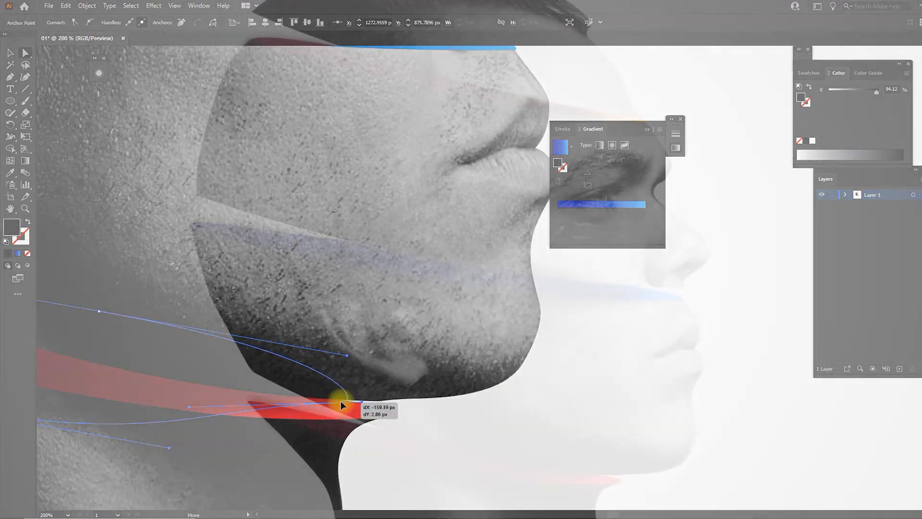